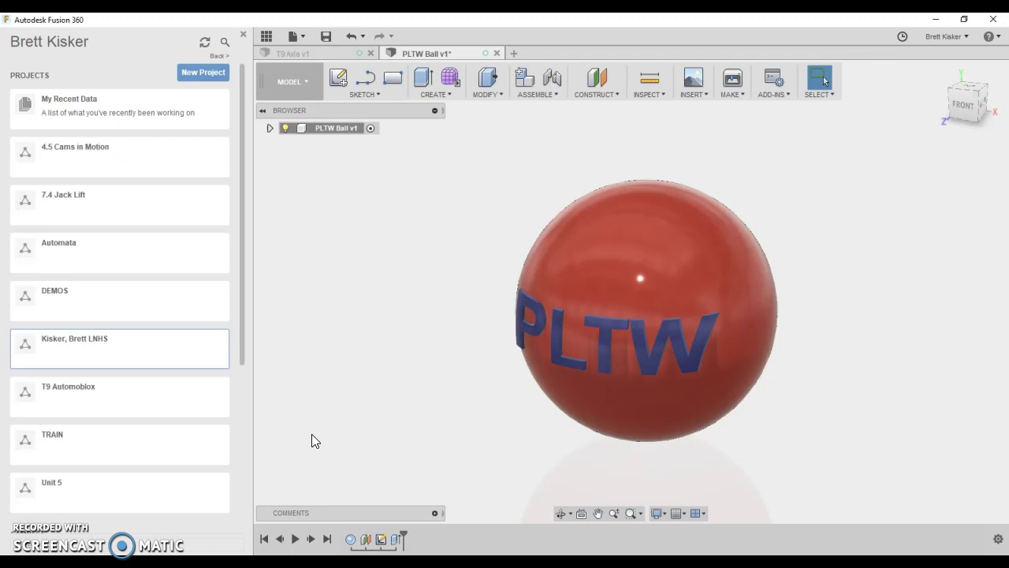
# Step: Show the Data Panel again and open the class project
pyautogui.click(265, 38)
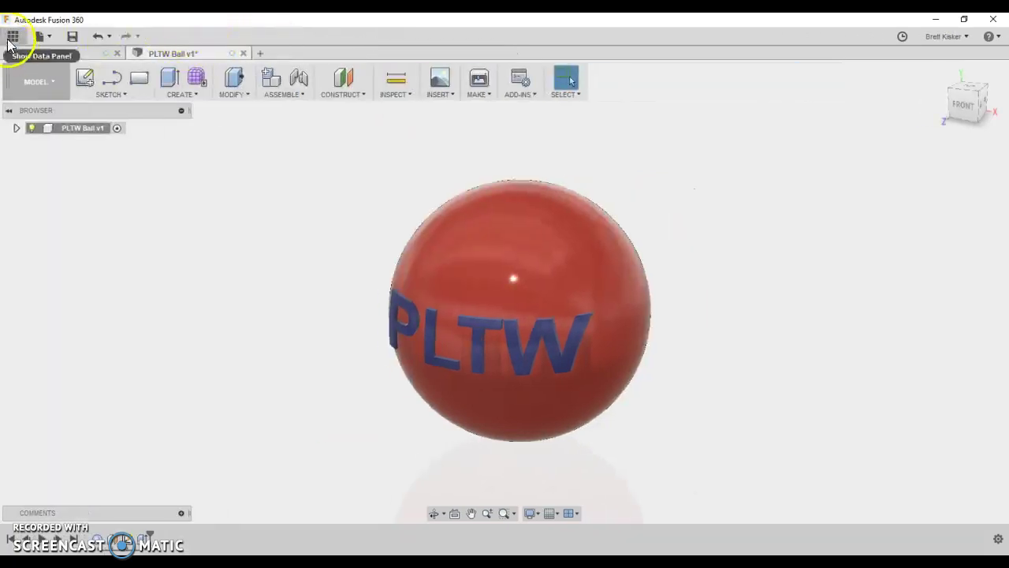
pyautogui.click(11, 35)
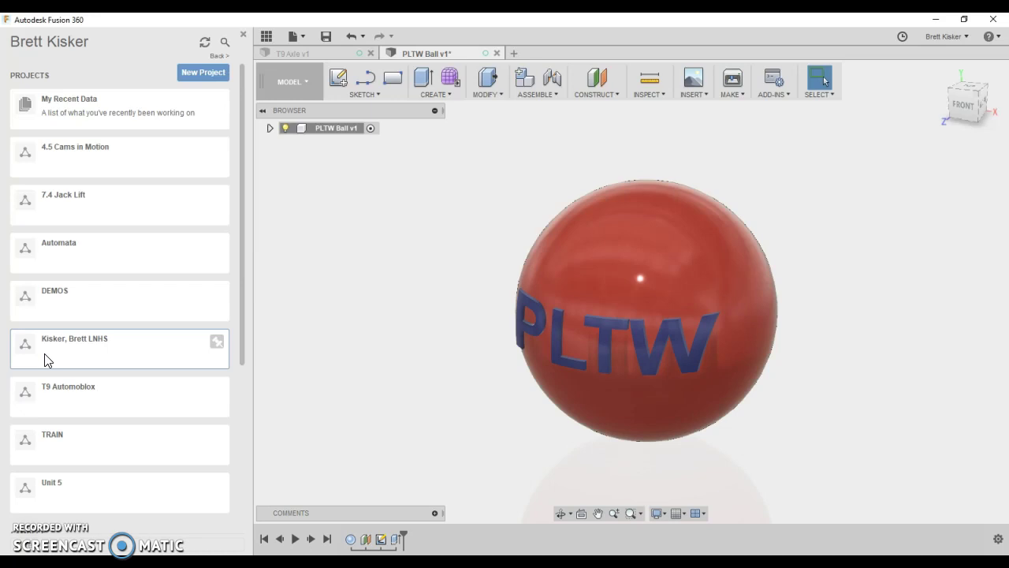
pyautogui.click(45, 359)
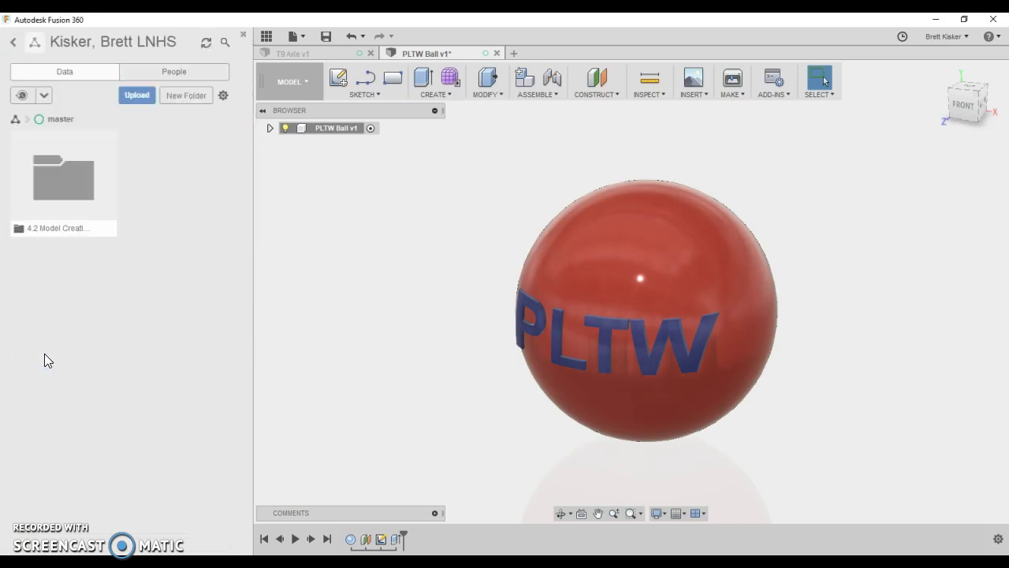
pyautogui.click(71, 370)
# Step: Switch the folders to List view and open the 4.2 Model Creation folder
pyautogui.click(223, 96)
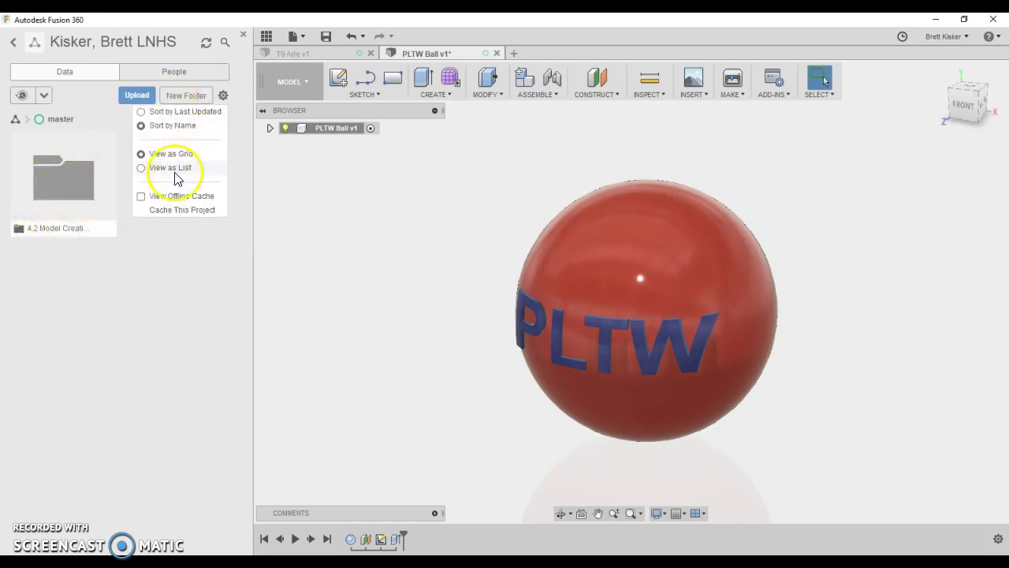
pyautogui.click(171, 168)
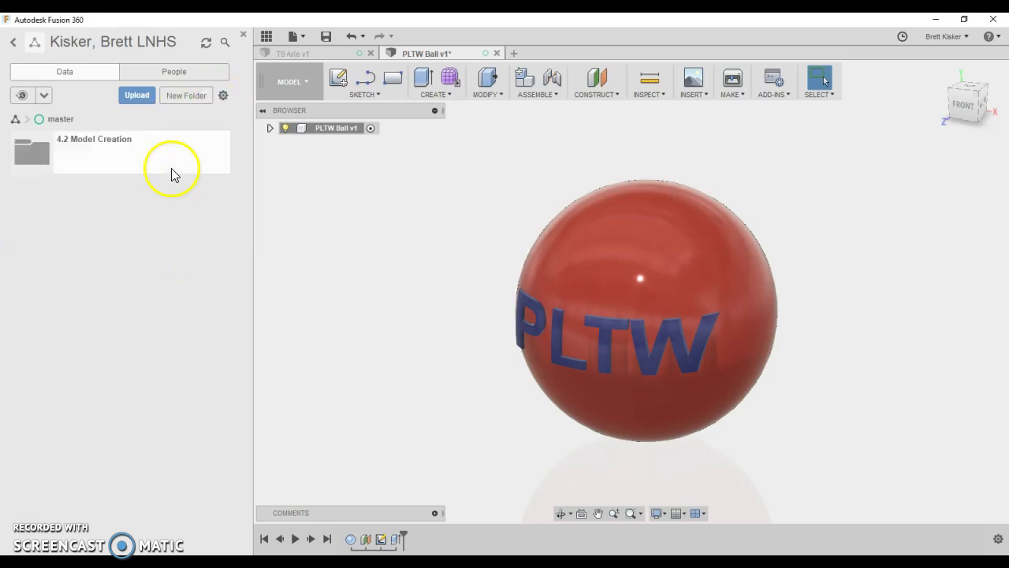
pyautogui.click(51, 155)
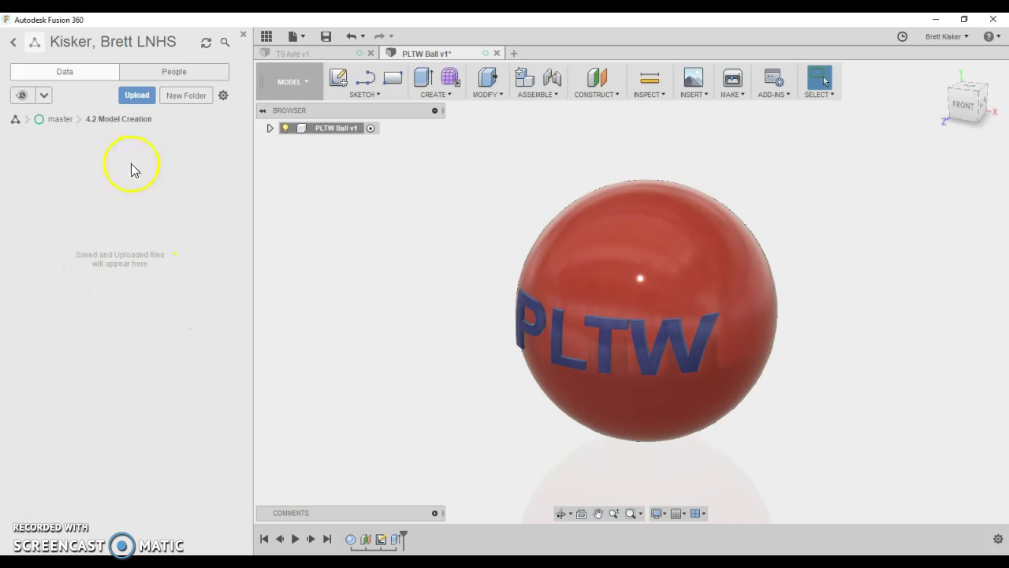
# Step: Create a new blank Untitled design, then switch over to the reference part drawing
pyautogui.click(304, 36)
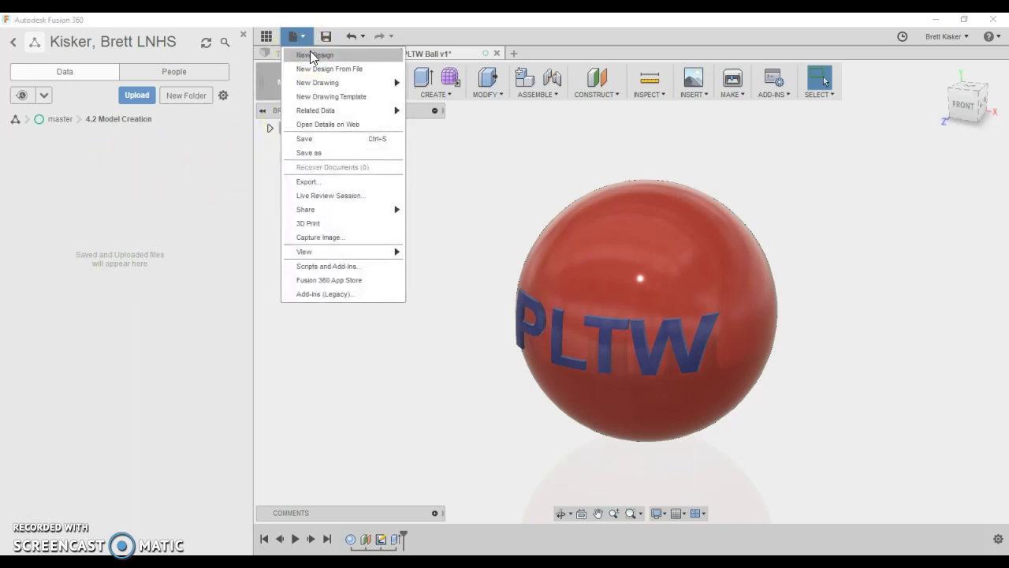
pyautogui.click(313, 55)
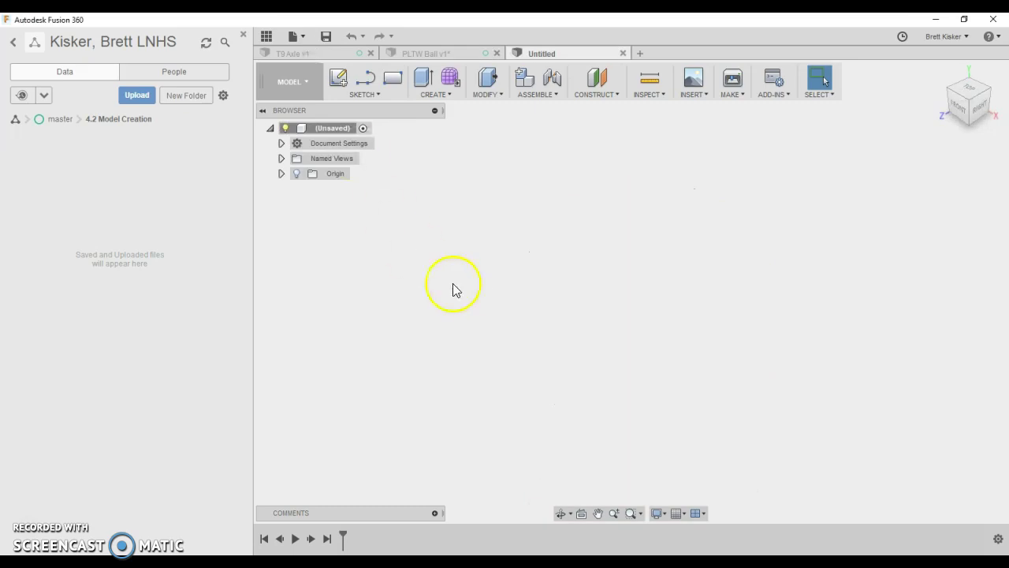
pyautogui.hotkey('alt', 'Tab')
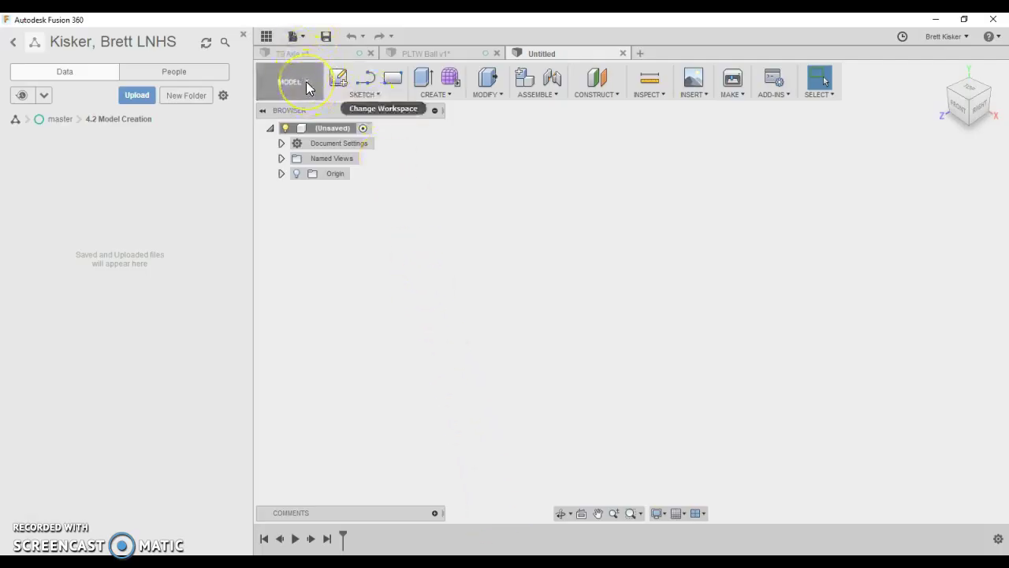
# Step: Start a Box on the vertical origin plane with a 2.5 × 4 in base rectangle from the origin
pyautogui.click(426, 100)
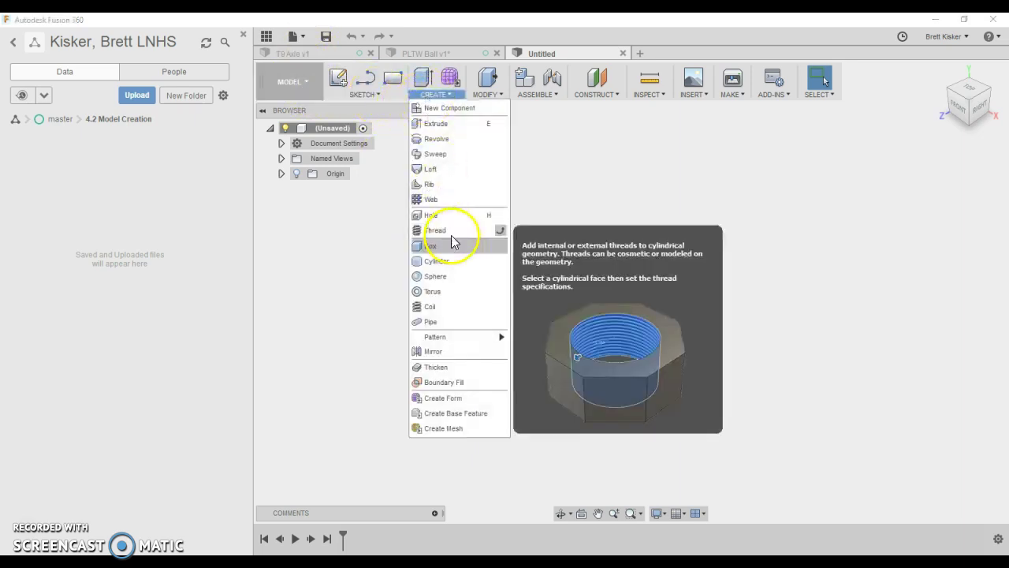
pyautogui.click(431, 246)
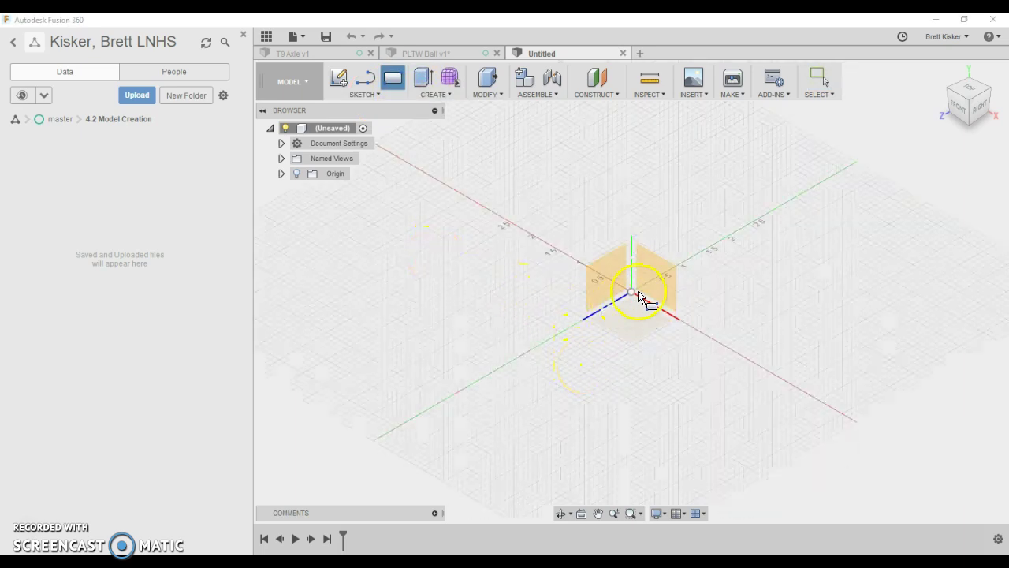
pyautogui.click(642, 322)
pyautogui.click(649, 304)
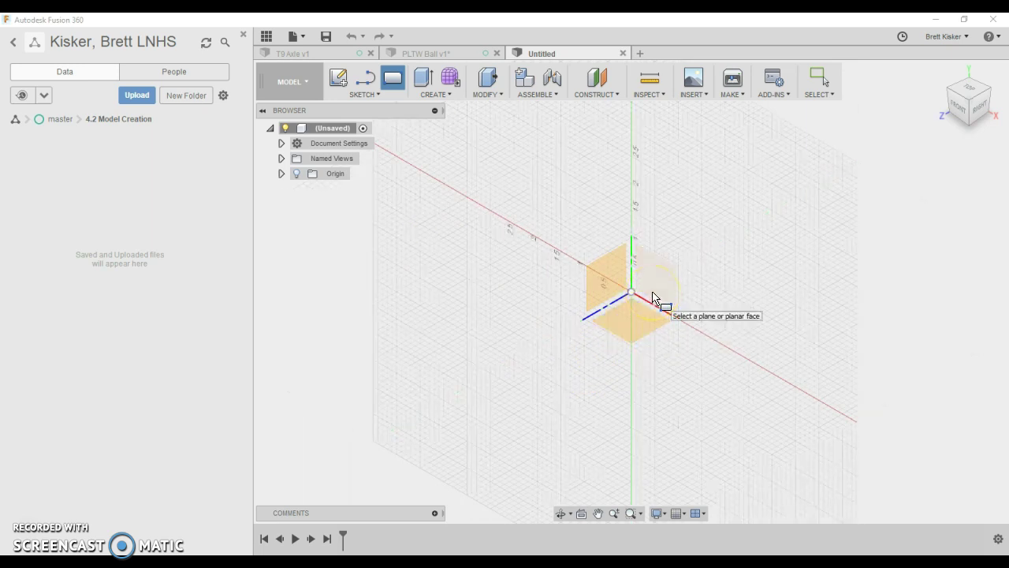
pyautogui.click(653, 298)
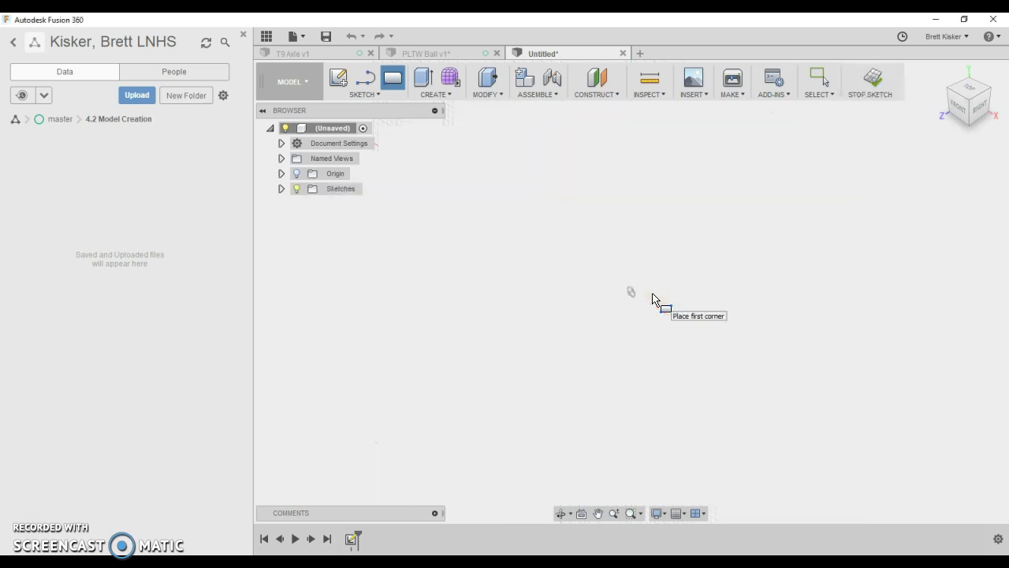
pyautogui.click(642, 298)
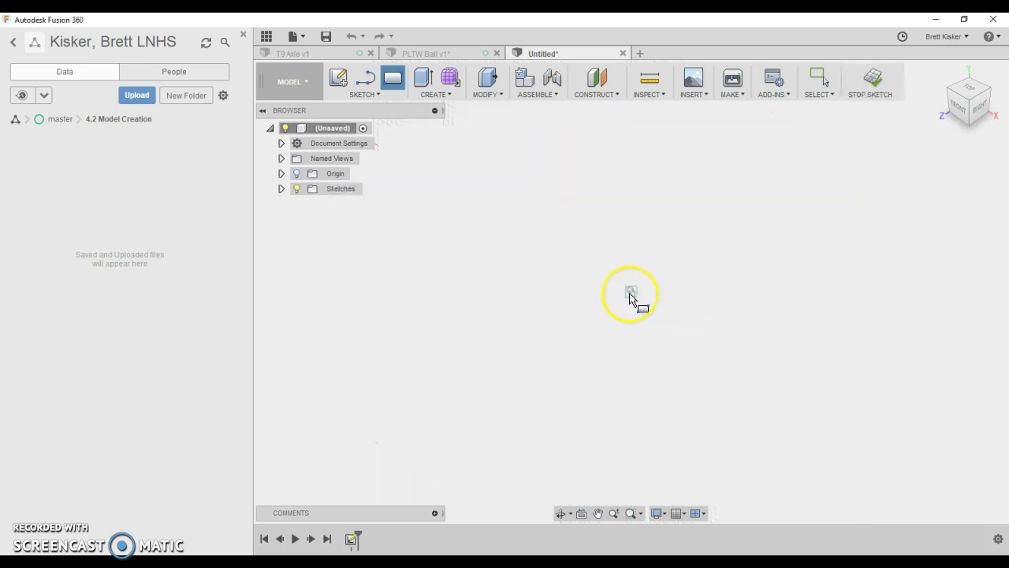
pyautogui.moveTo(631, 293); pyautogui.dragTo(775, 282)
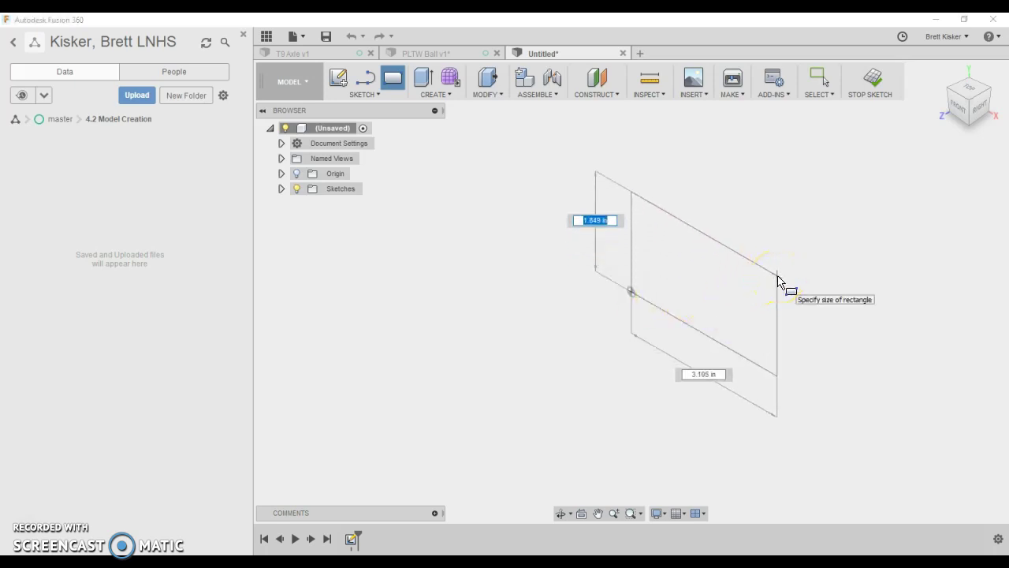
pyautogui.write('2.5')
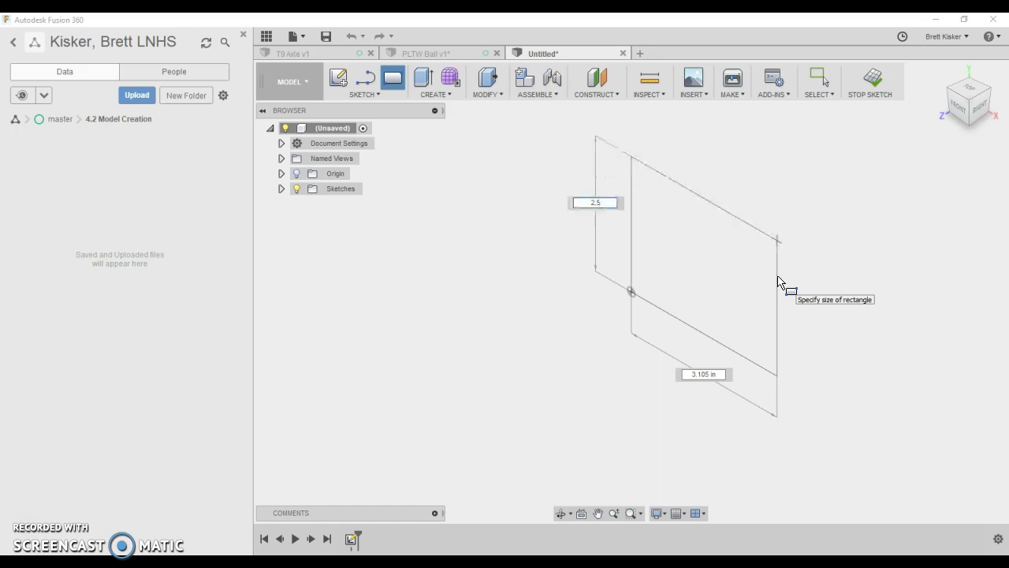
pyautogui.press('Tab')
pyautogui.write('4')
pyautogui.press('Tab')
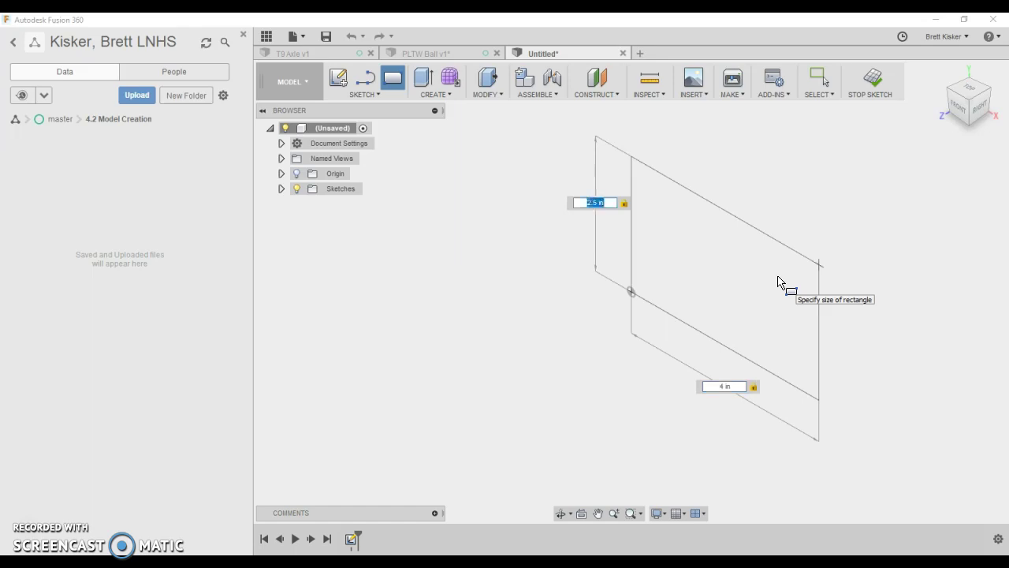
pyautogui.press('Return')
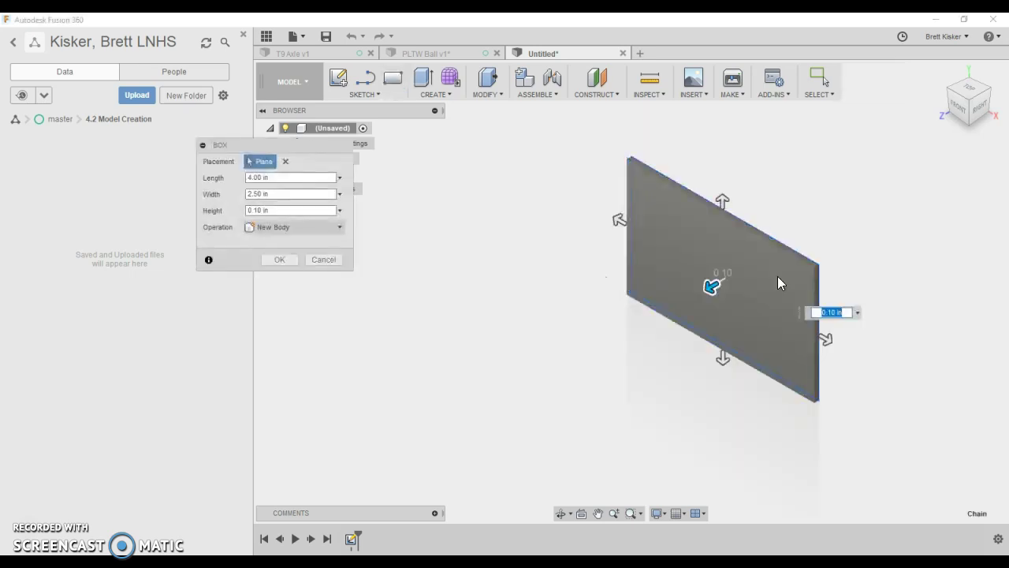
# Step: Give the box a -2.5 in height to finish the 4 × 2.5 × 2.5 in solid block
pyautogui.click(745, 276)
pyautogui.moveTo(712, 289); pyautogui.dragTo(814, 224)
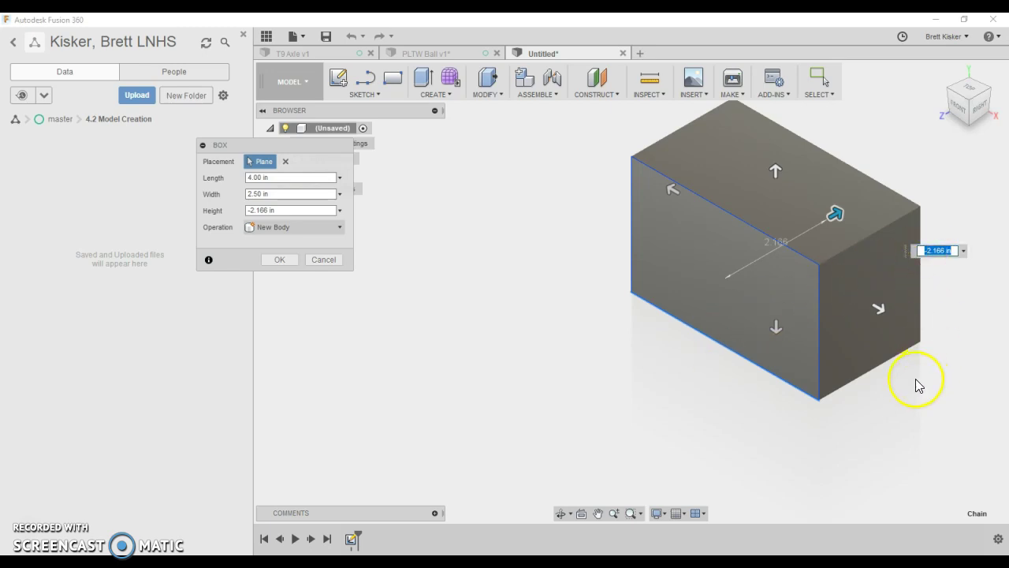
pyautogui.write('-2.5')
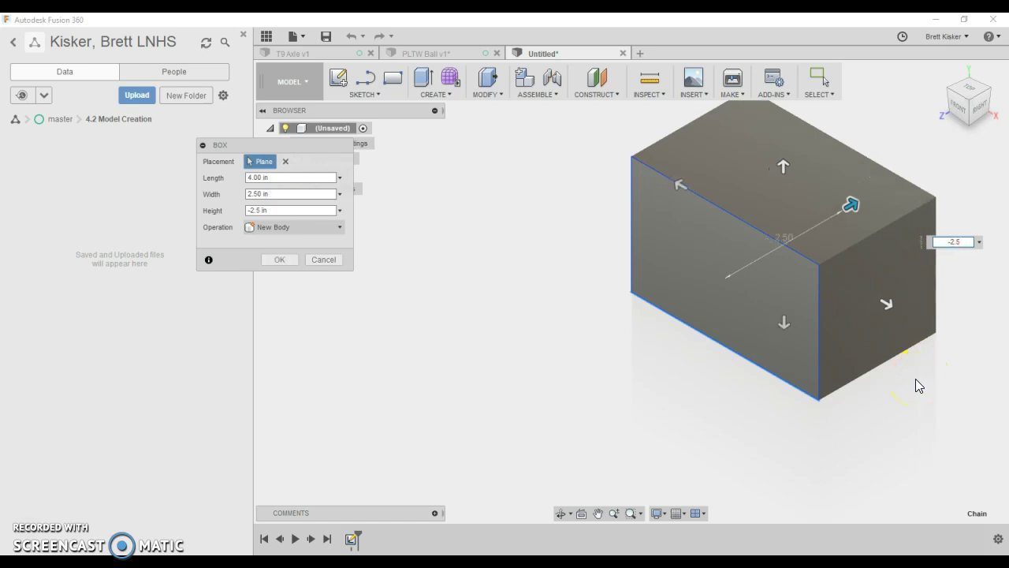
pyautogui.press('Return')
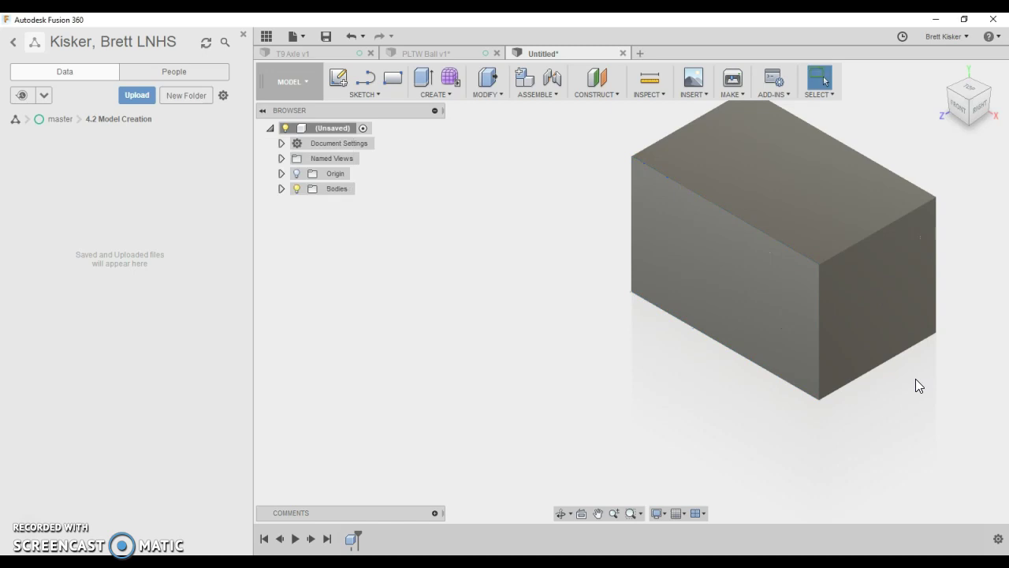
pyautogui.moveTo(749, 382); pyautogui.dragTo(594, 434, button='middle')
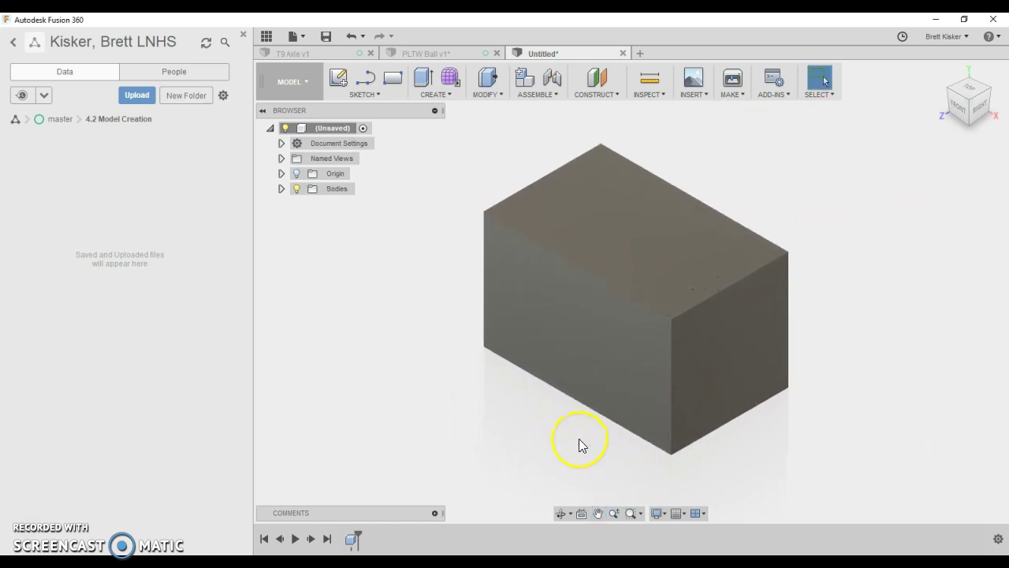
# Step: Start a new sketch on the block's 4 × 2.5 in side face, centred in view
pyautogui.click(495, 292)
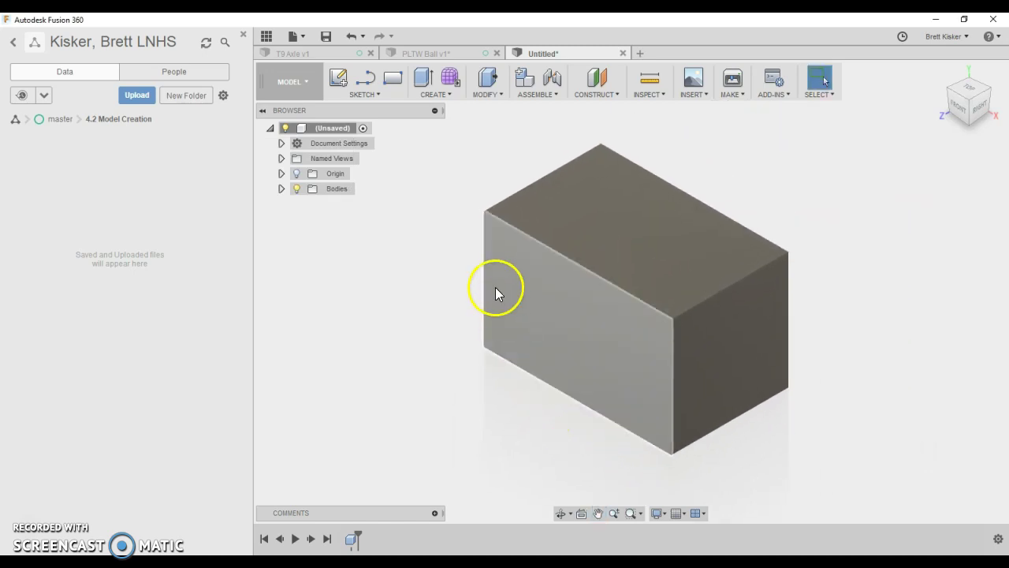
pyautogui.click(513, 279)
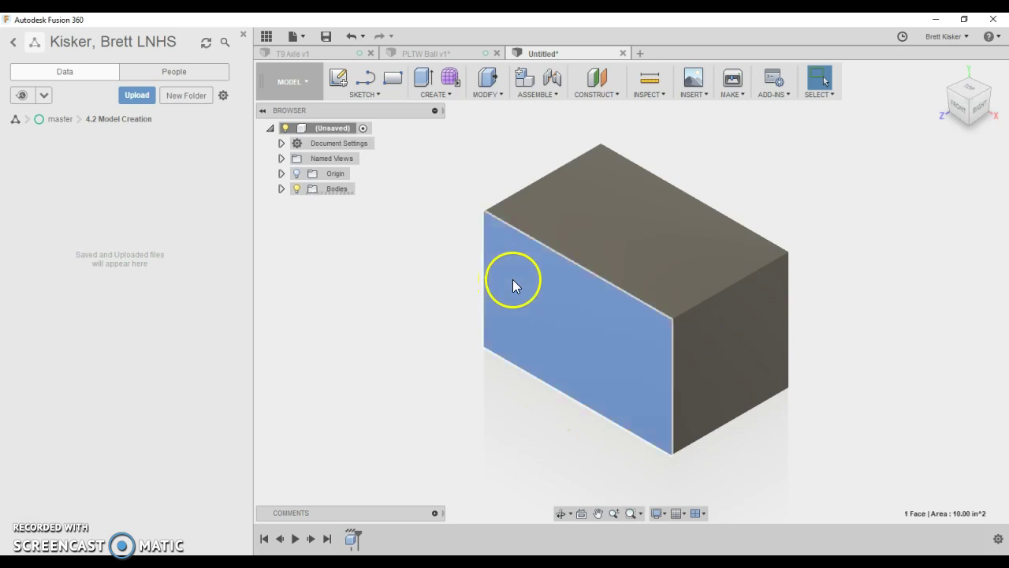
pyautogui.click(339, 78)
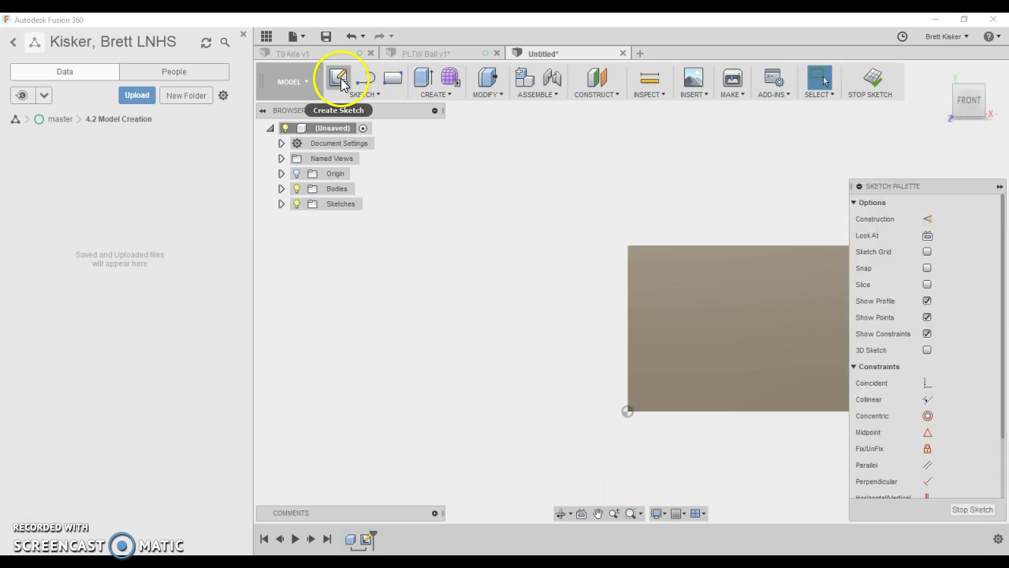
pyautogui.moveTo(687, 210)
pyautogui.mouseDown(button='middle')
pyautogui.moveTo(518, 213)
pyautogui.moveTo(522, 221)
pyautogui.mouseUp(button='middle')
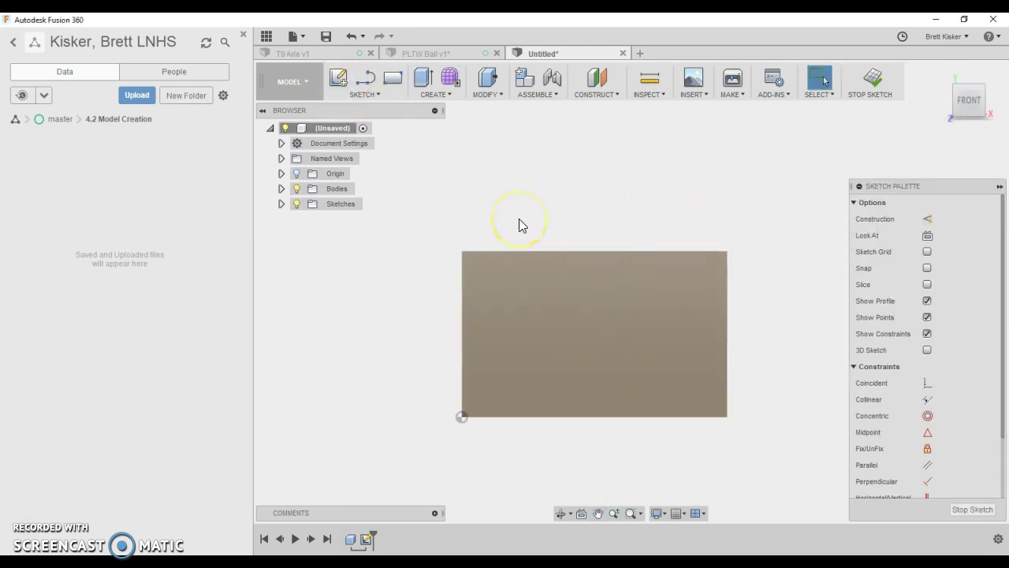
pyautogui.hotkey('alt', 'Tab')
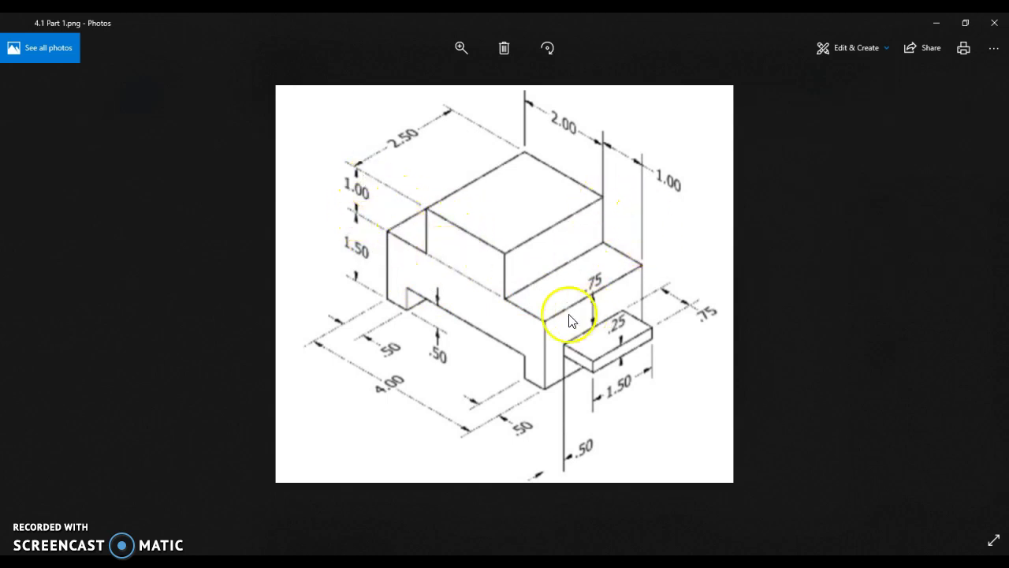
pyautogui.hotkey('alt', 'Tab')
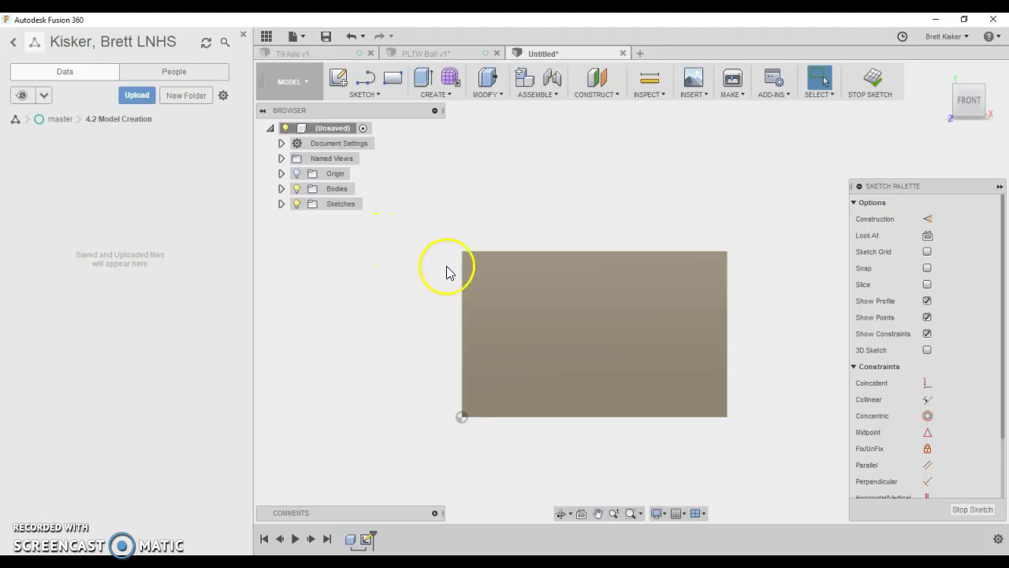
# Step: Draw a 1 × 1 in square at the profile's top-left corner
pyautogui.click(392, 76)
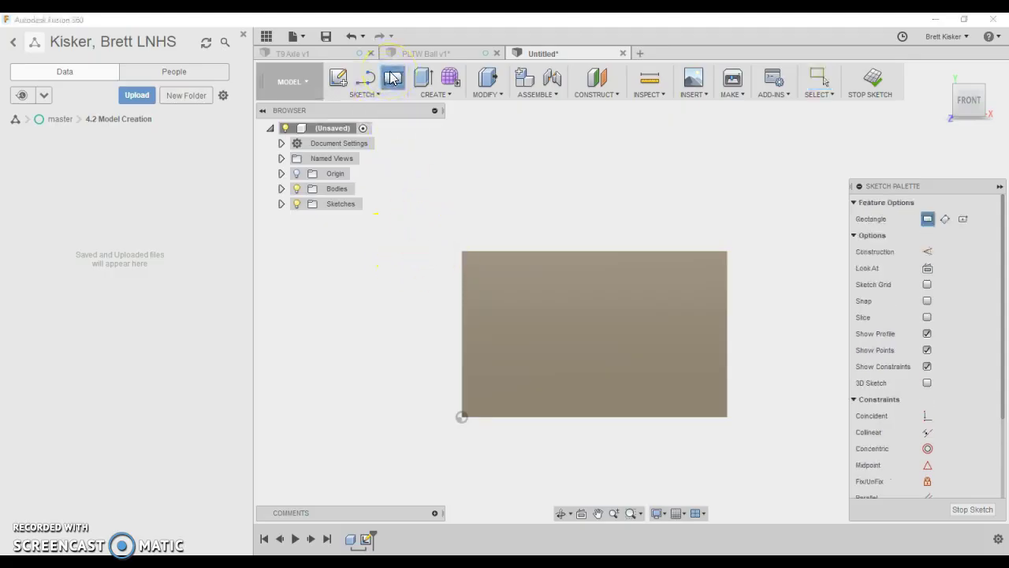
pyautogui.click(462, 253)
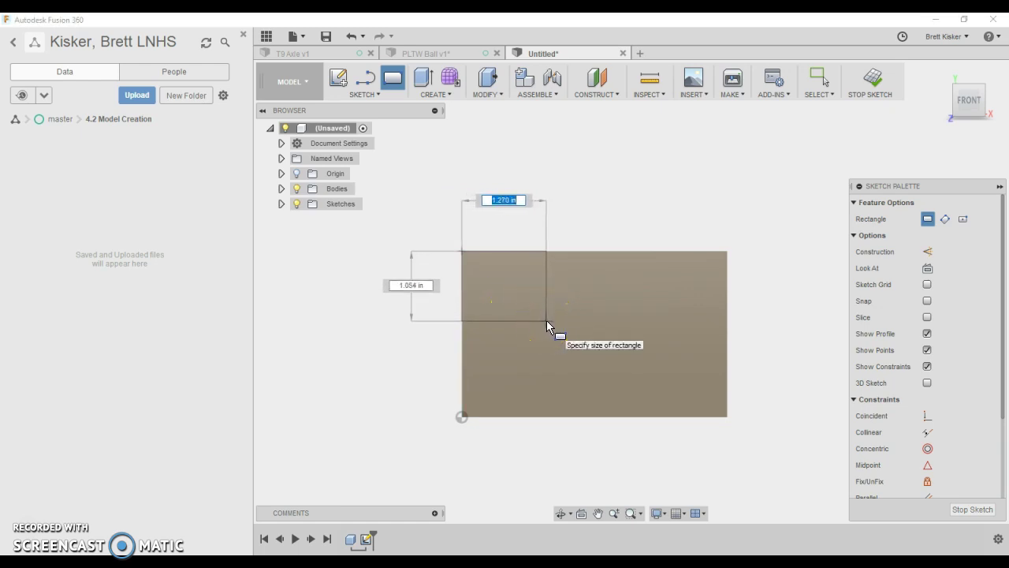
pyautogui.write('1')
pyautogui.press('Tab')
pyautogui.write('1')
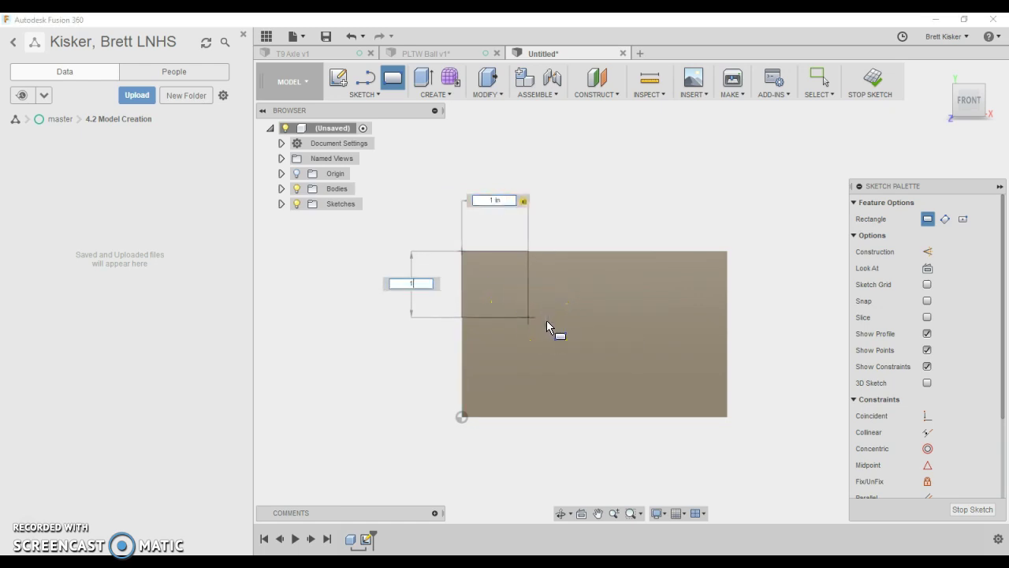
pyautogui.press('Return')
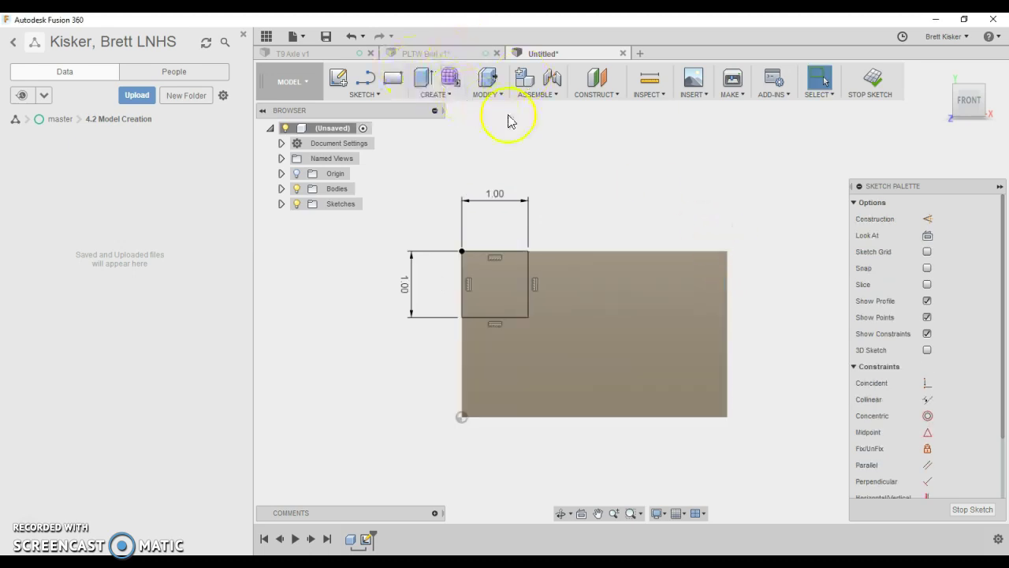
# Step: Draw a second 1 × 1 in square at the top-right corner, then bring up the reference drawing
pyautogui.press('r')
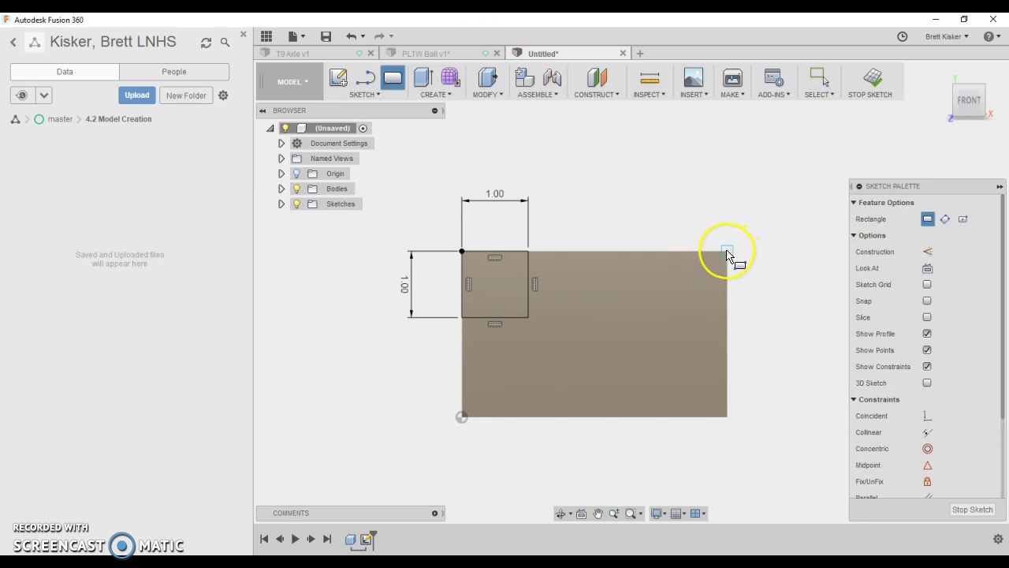
pyautogui.click(726, 251)
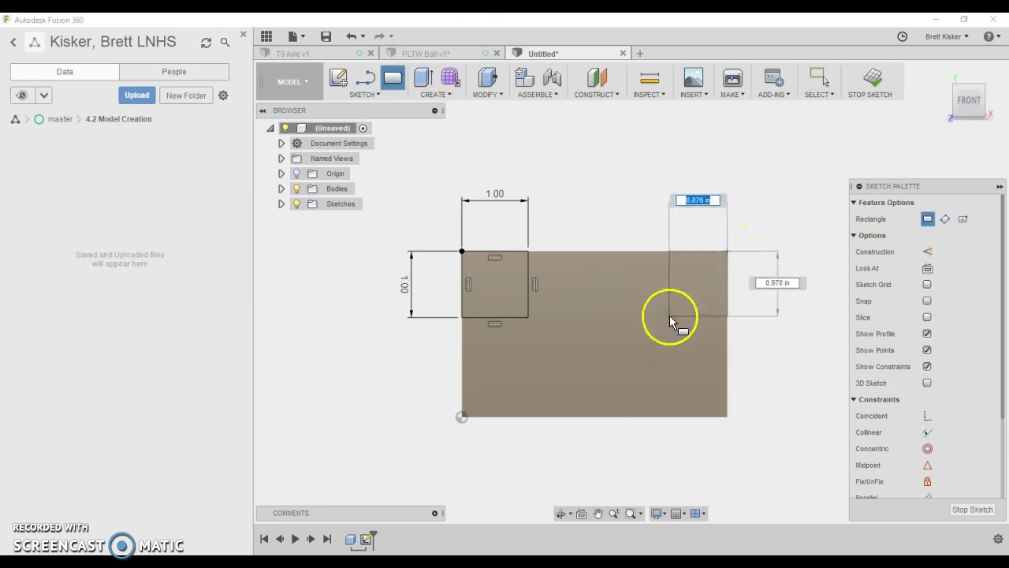
pyautogui.write('1')
pyautogui.press('Tab')
pyautogui.write('1')
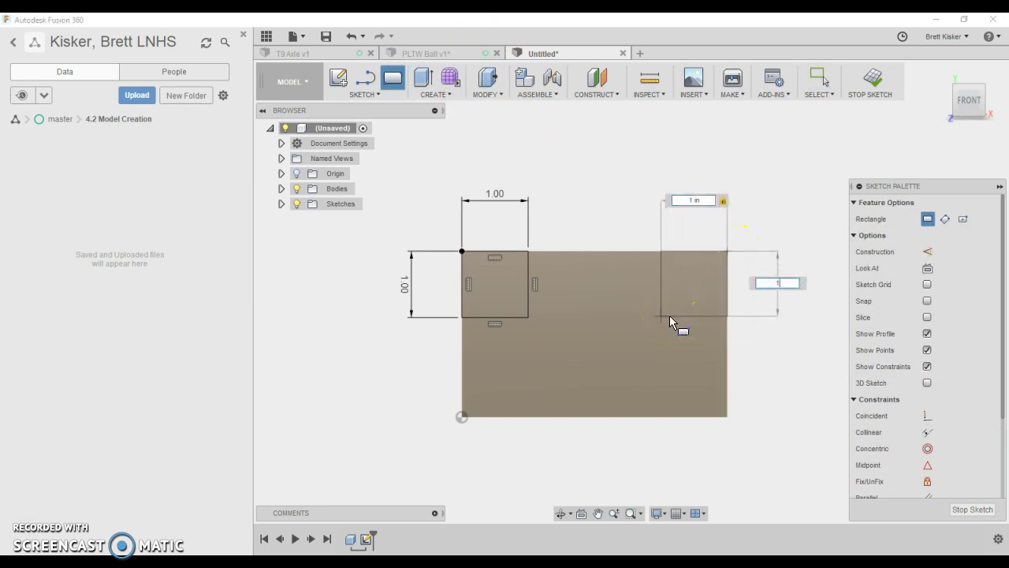
pyautogui.press('Return')
pyautogui.press('Escape')
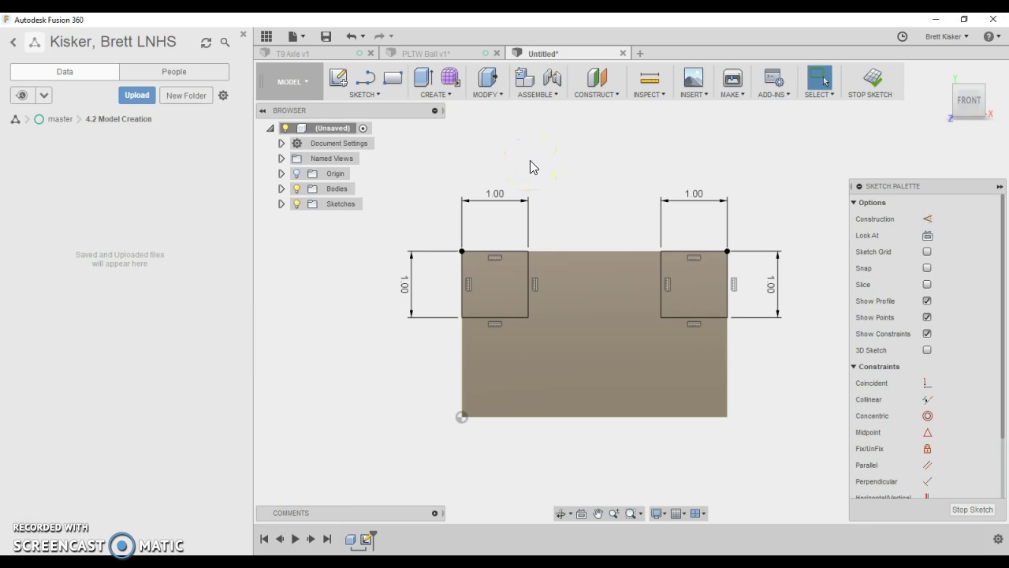
pyautogui.hotkey('alt', 'Tab')
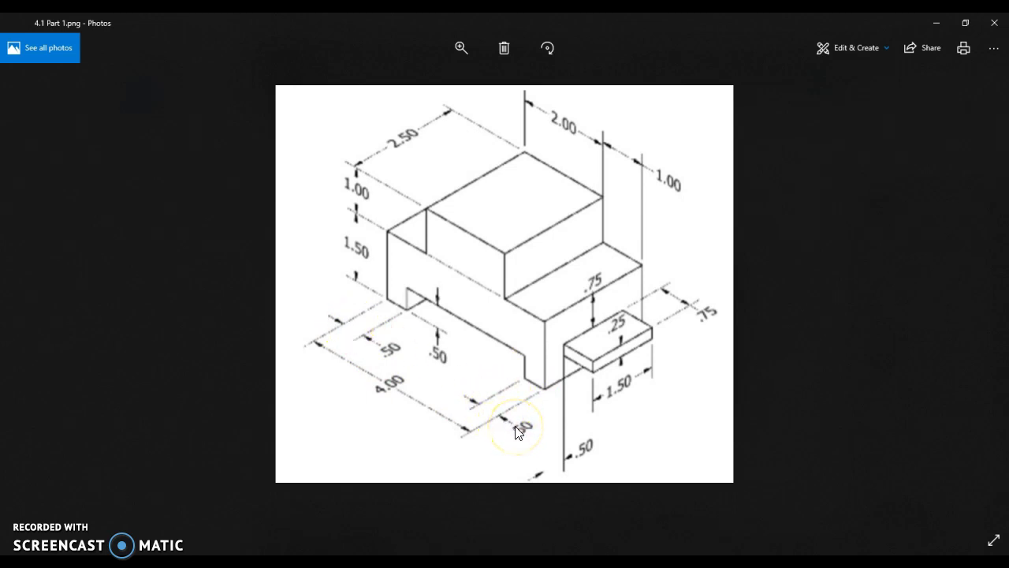
# Step: Return from the reference drawing to the Fusion 360 sketch
pyautogui.hotkey('alt', 'Tab')
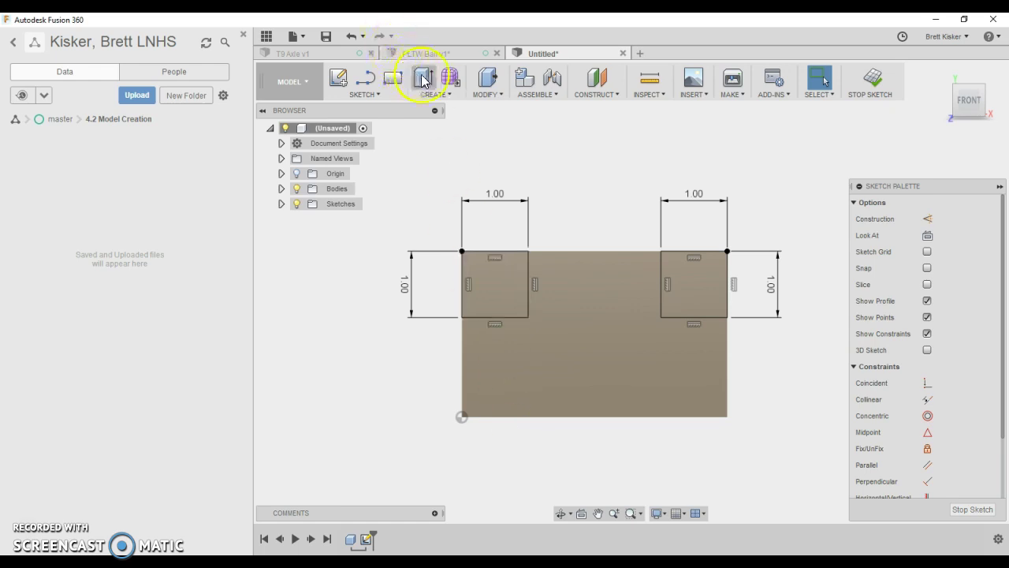
# Step: Draw a 0.5 in tall rectangle starting on the profile's bottom edge
pyautogui.click(393, 77)
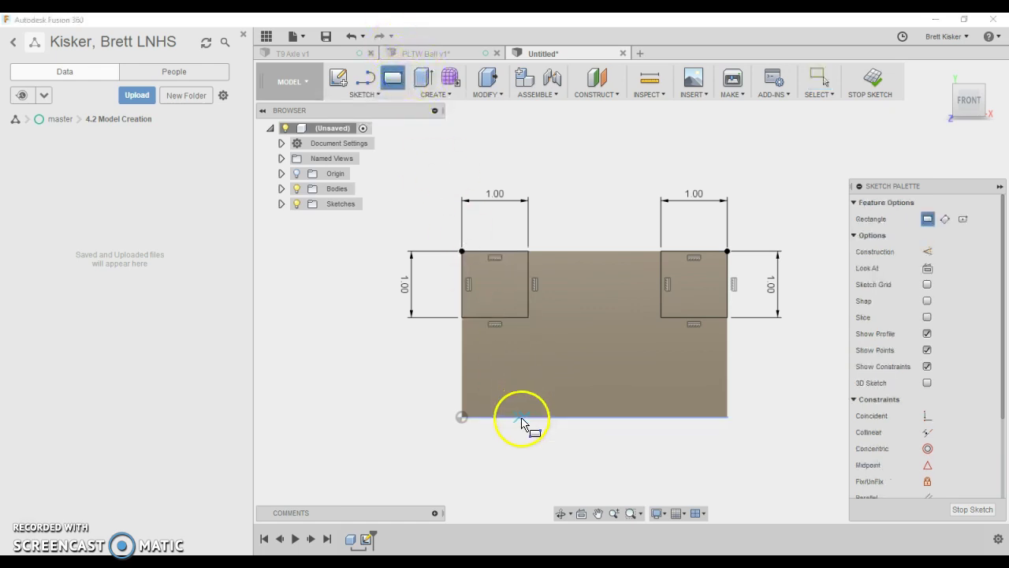
pyautogui.click(473, 416)
pyautogui.click(517, 418)
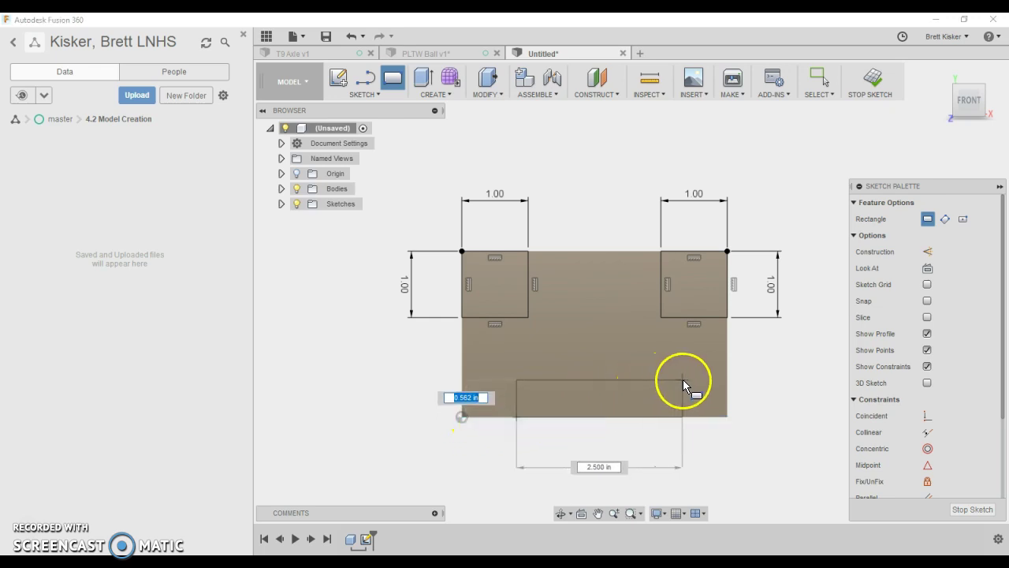
pyautogui.write('.5')
pyautogui.press('Tab')
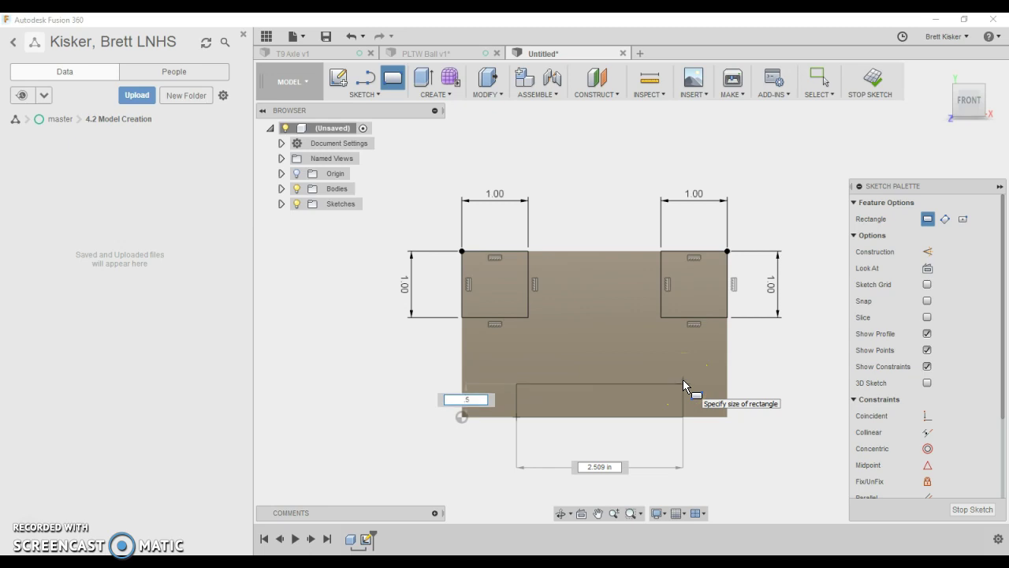
pyautogui.press('Tab')
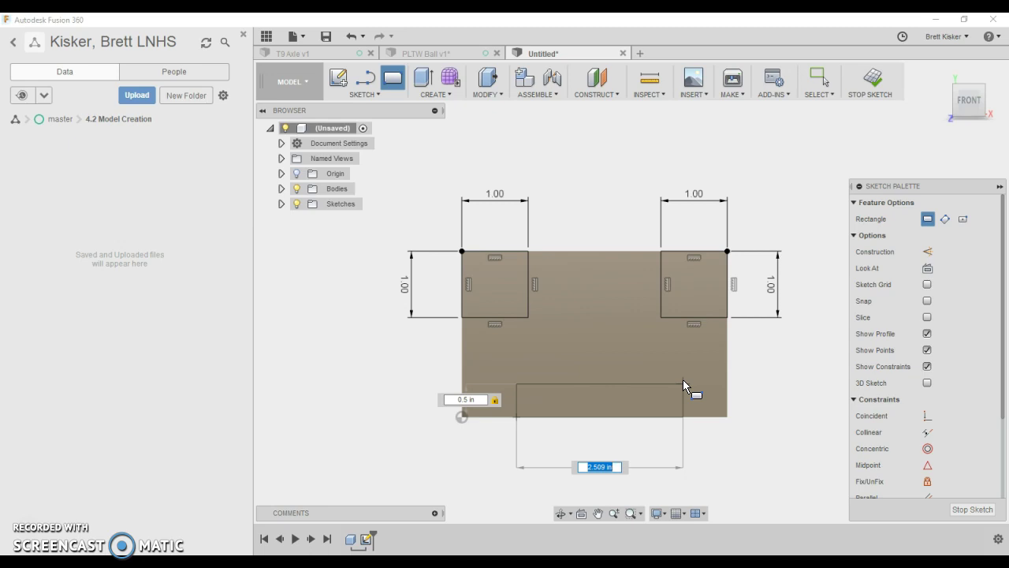
pyautogui.press('Return')
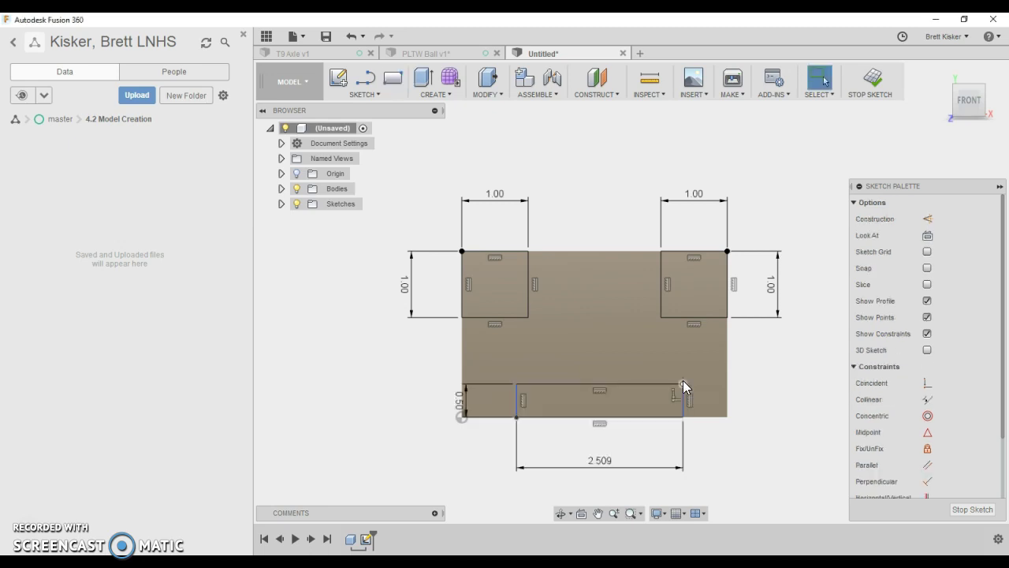
# Step: Delete the rectangle's 2.509 in width dimension and stretch its right side outward
pyautogui.rightClick(626, 493)
pyautogui.press('Escape')
pyautogui.moveTo(687, 400)
pyautogui.mouseDown()
pyautogui.moveTo(717, 394)
pyautogui.moveTo(574, 392)
pyautogui.moveTo(685, 388)
pyautogui.mouseUp()
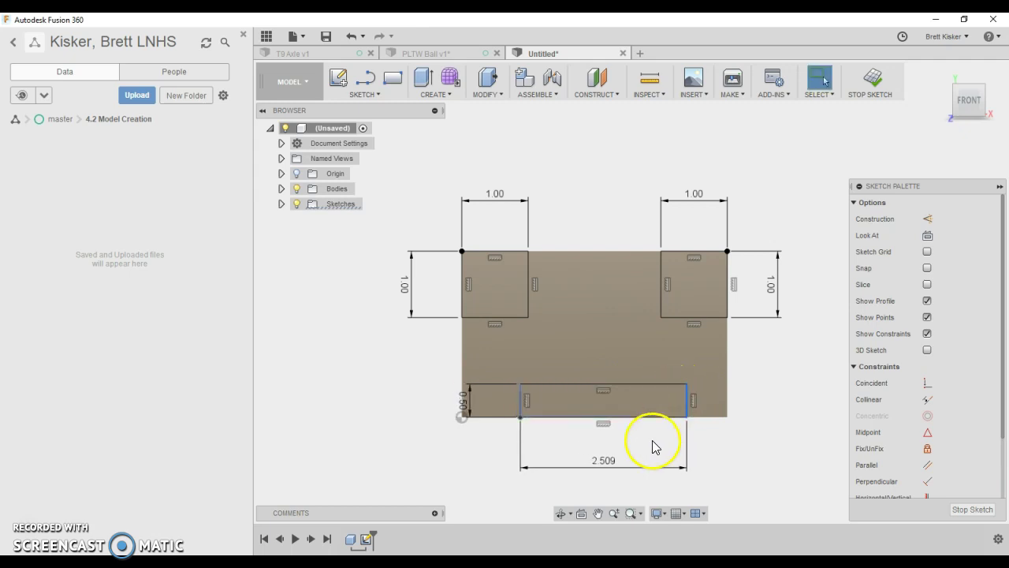
pyautogui.click(617, 470)
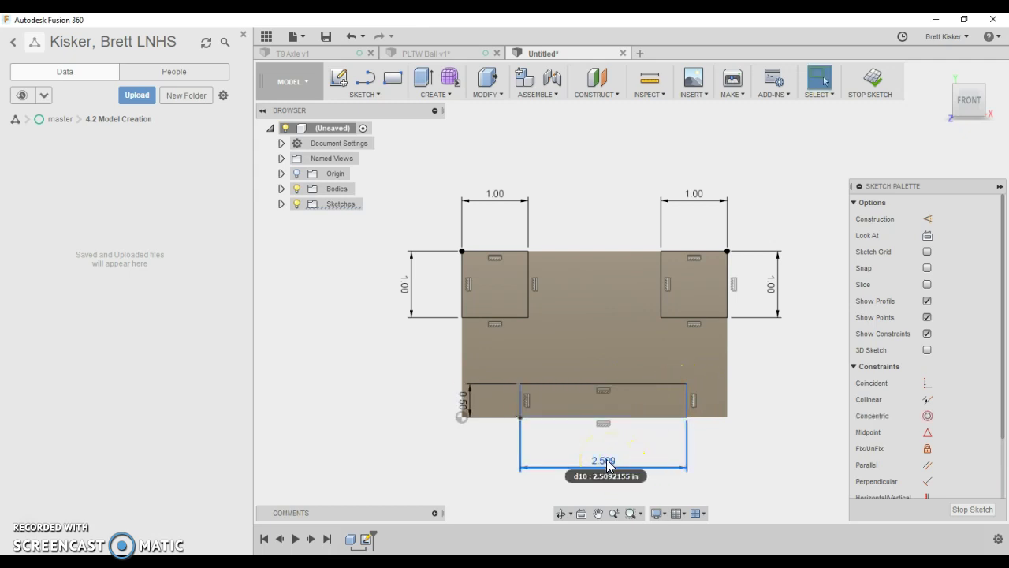
pyautogui.press('Delete')
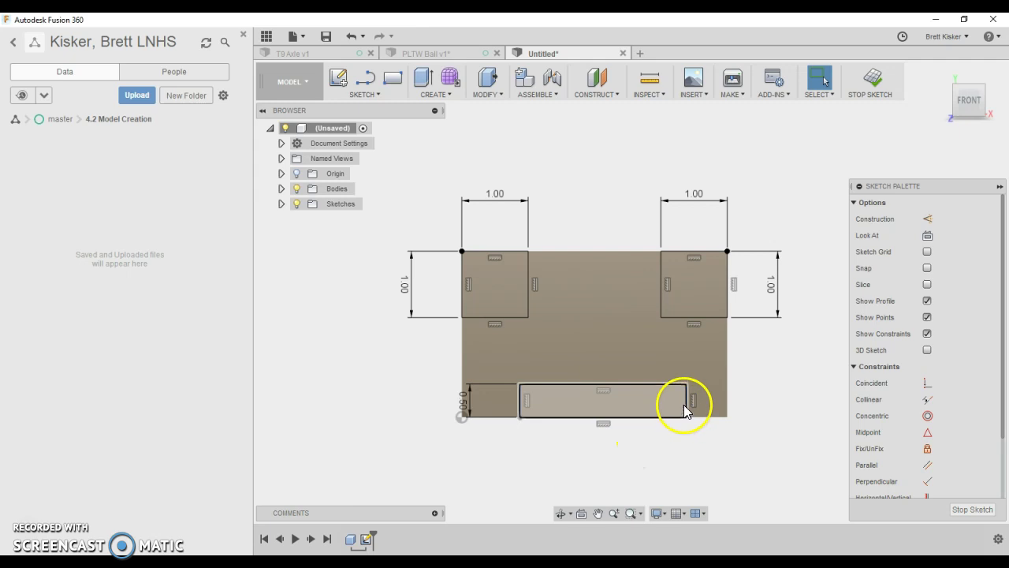
pyautogui.moveTo(683, 405)
pyautogui.mouseDown()
pyautogui.moveTo(761, 410)
pyautogui.moveTo(612, 399)
pyautogui.moveTo(777, 393)
pyautogui.moveTo(669, 389)
pyautogui.mouseUp()
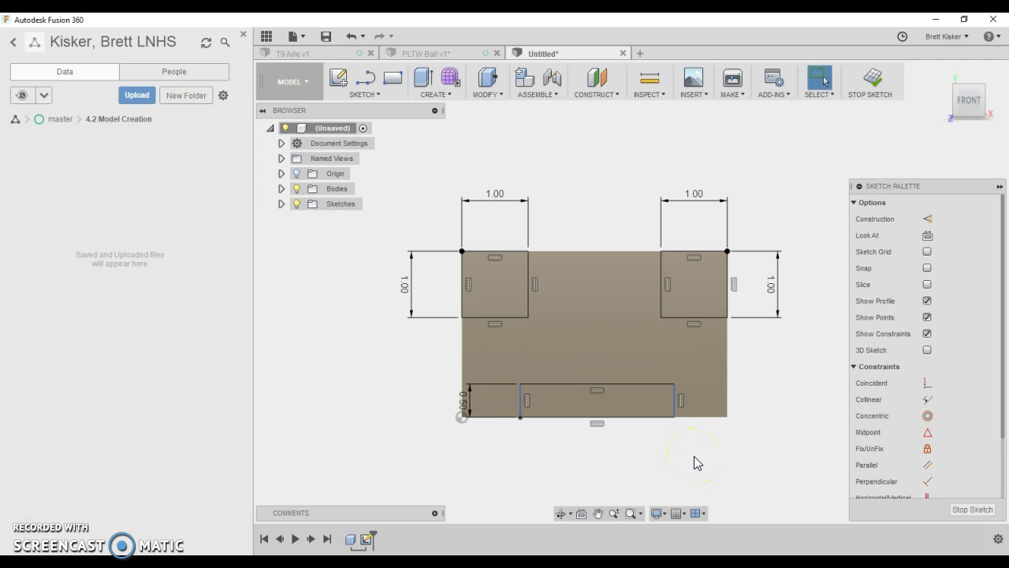
# Step: Dimension the notch's right edge 0.50 in from the block's right edge
pyautogui.press('d')
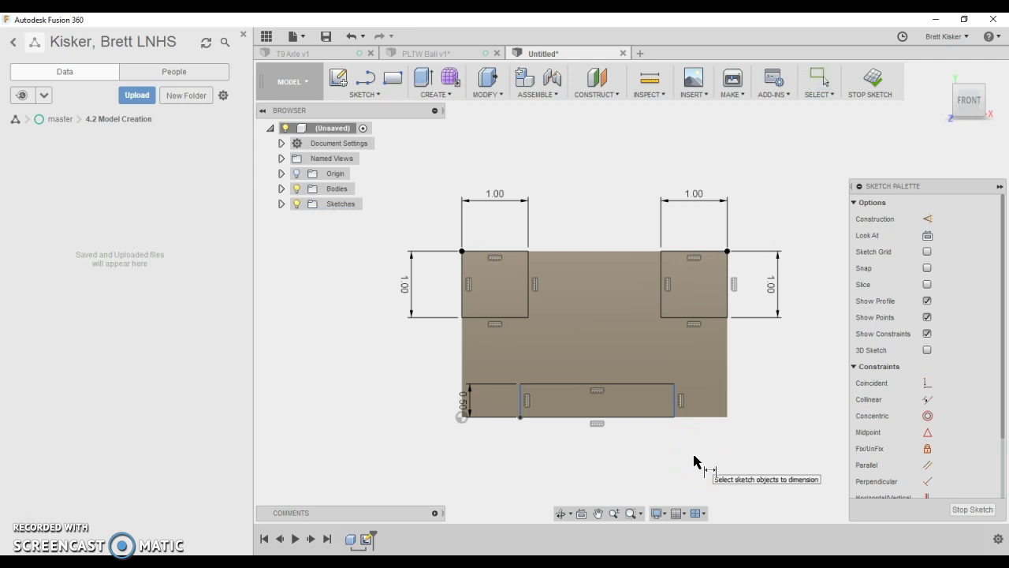
pyautogui.click(674, 403)
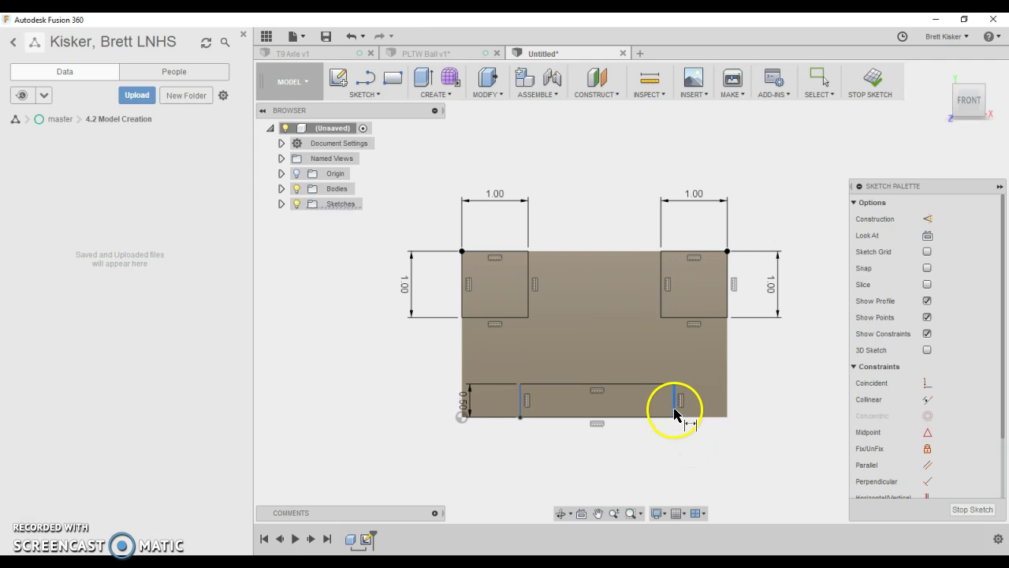
pyautogui.click(727, 408)
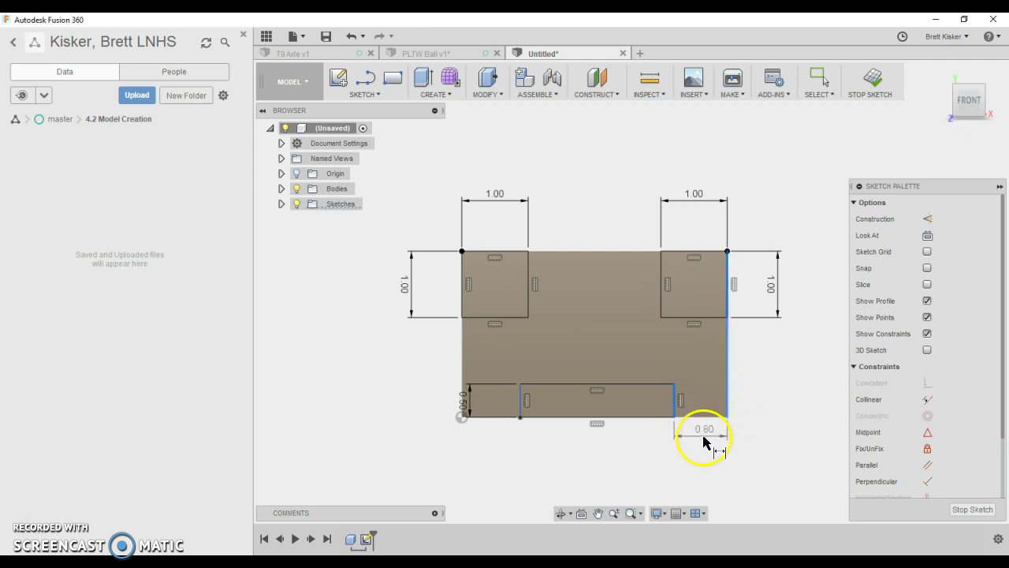
pyautogui.click(701, 461)
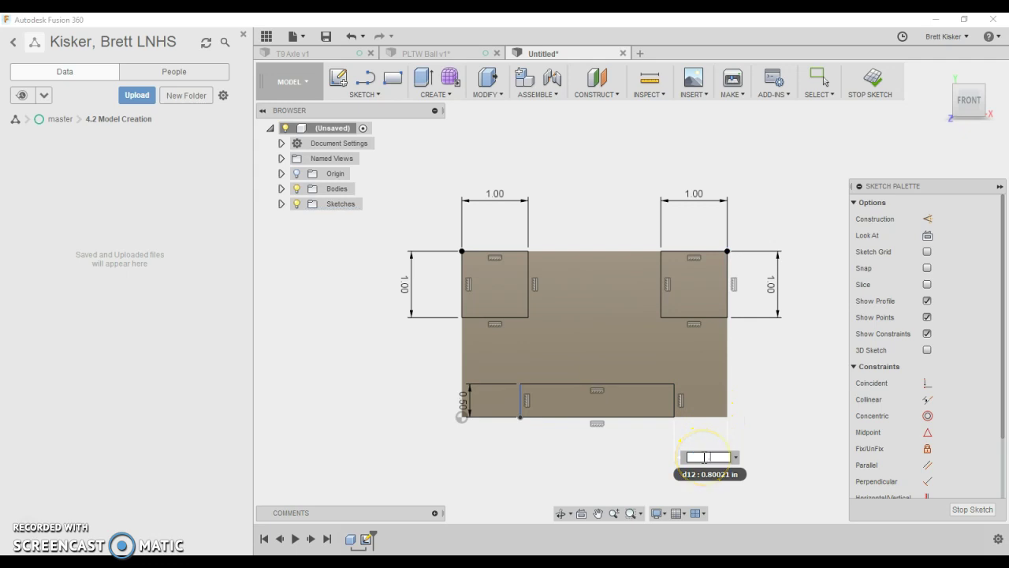
pyautogui.press('Return')
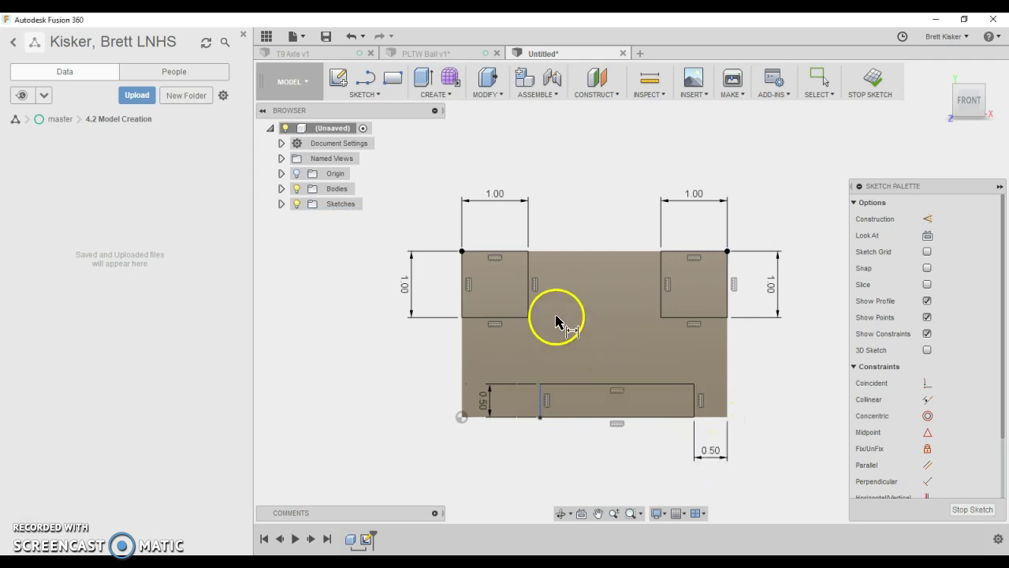
# Step: Dimension the notch's left edge 0.50 in from the block's left edge
pyautogui.click(541, 404)
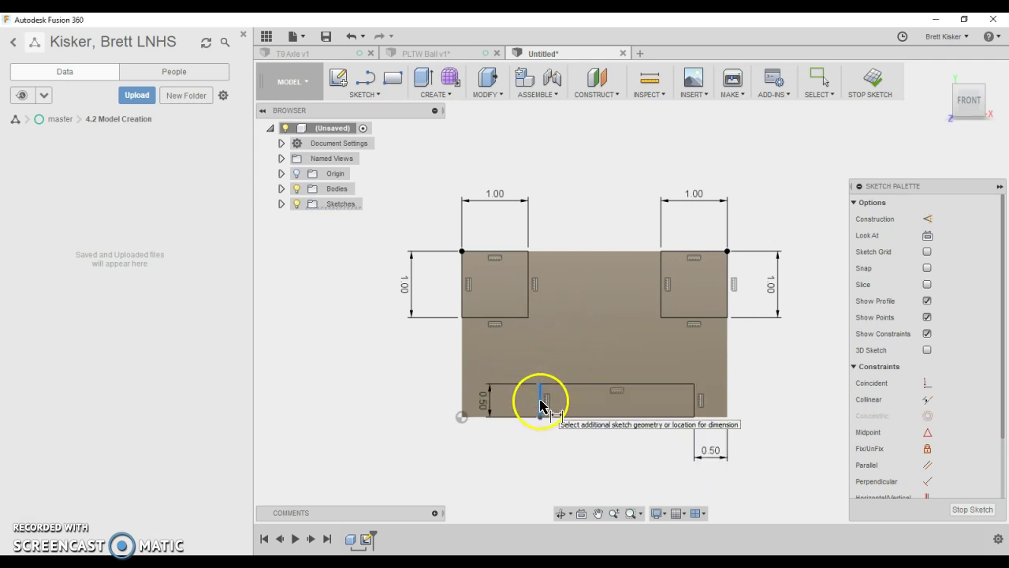
pyautogui.click(462, 403)
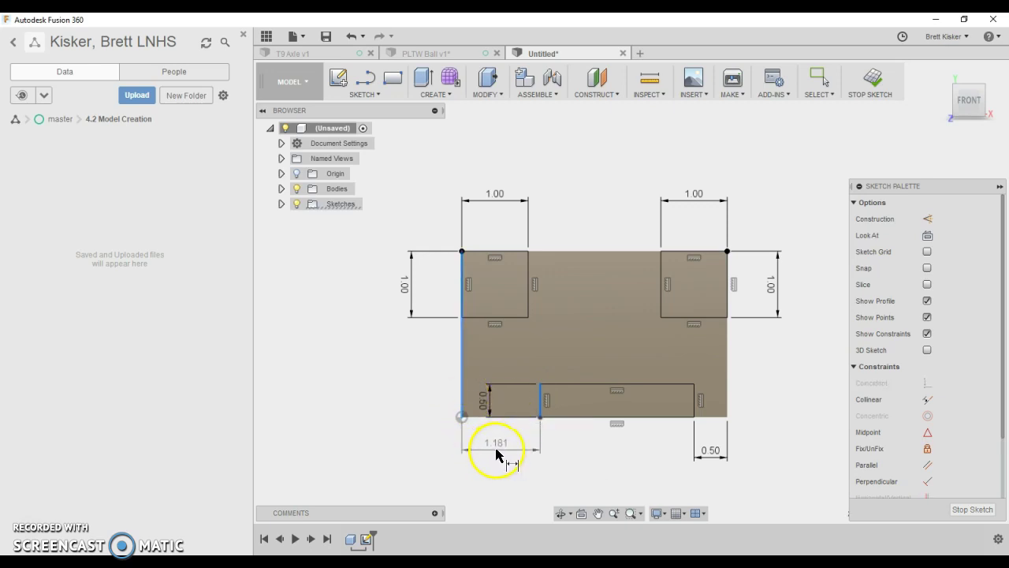
pyautogui.click(500, 454)
pyautogui.write('.5')
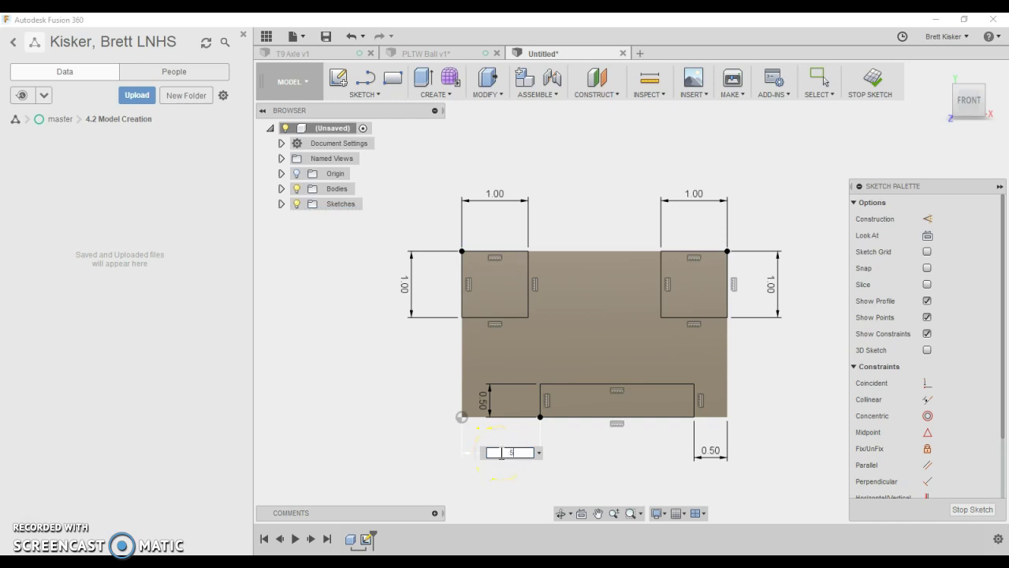
pyautogui.press('Return')
pyautogui.rightClick(388, 366)
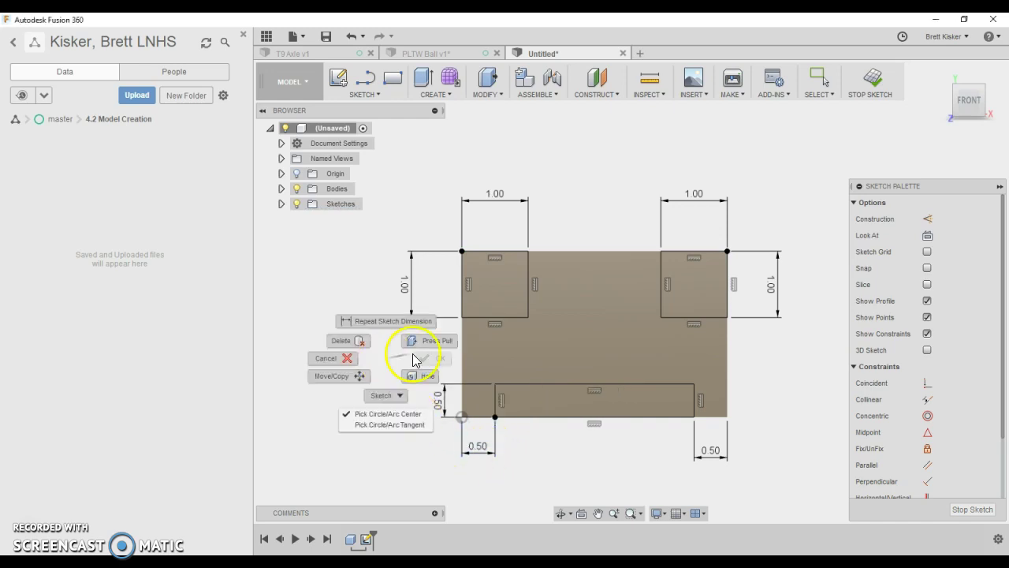
pyautogui.click(392, 369)
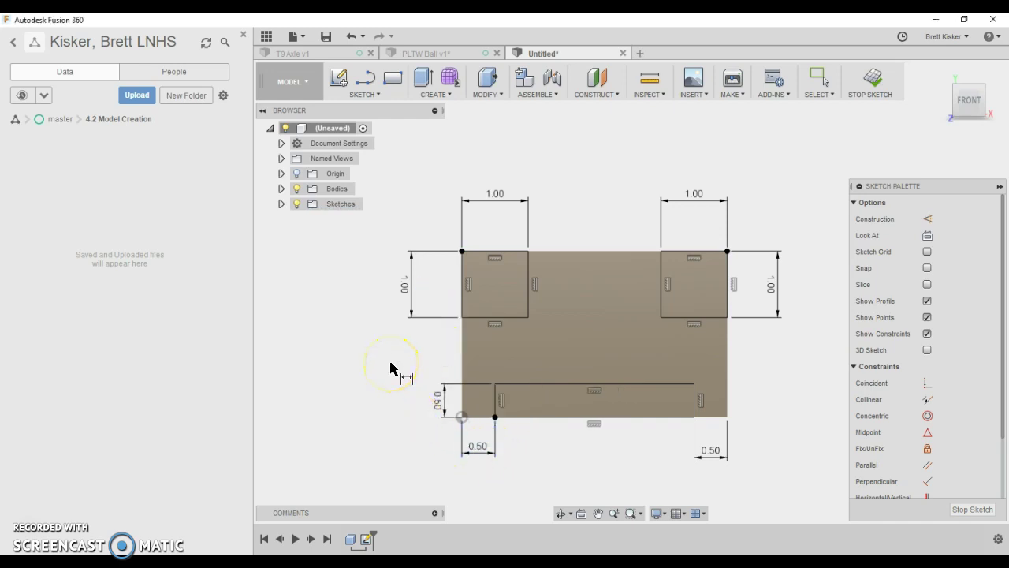
pyautogui.press('Escape')
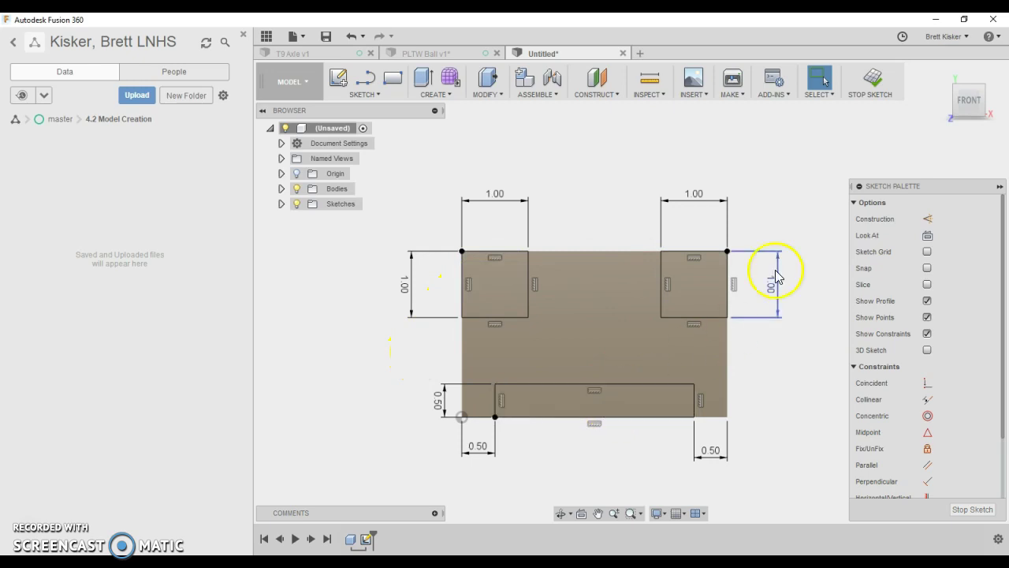
# Step: Finish the sketch and start an extrude on the two corner squares and bottom rectangle
pyautogui.click(871, 83)
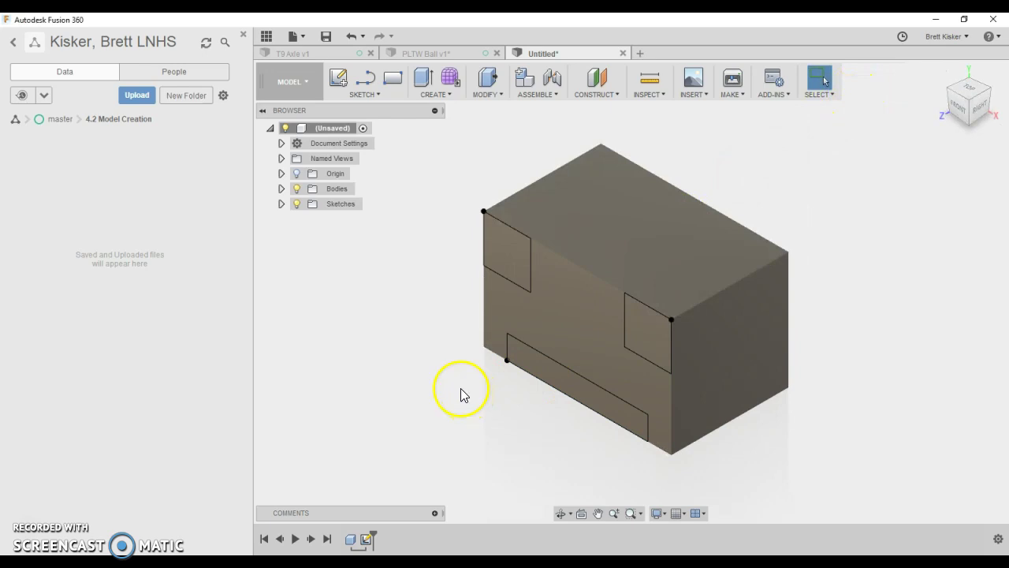
pyautogui.click(432, 91)
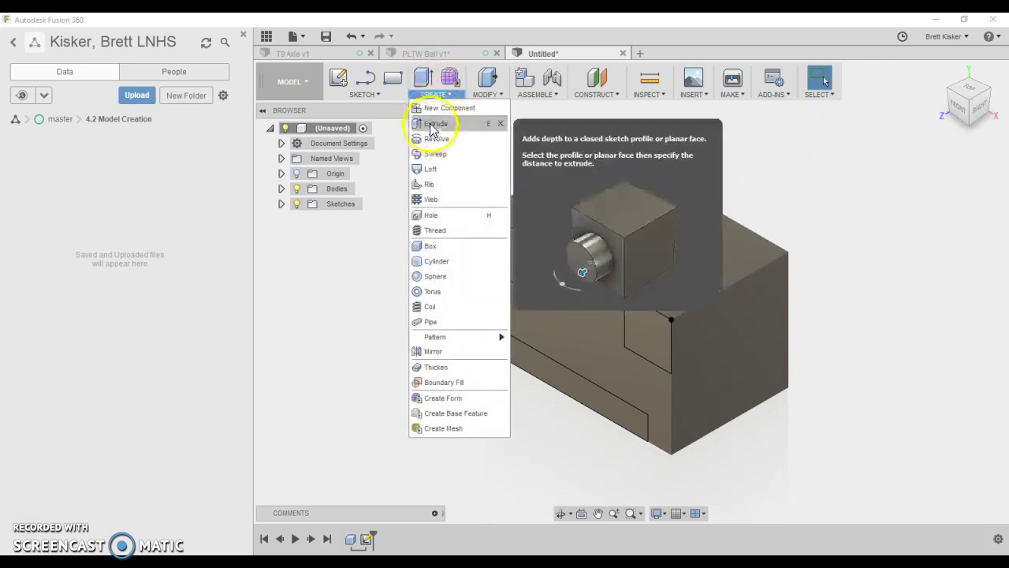
pyautogui.click(433, 126)
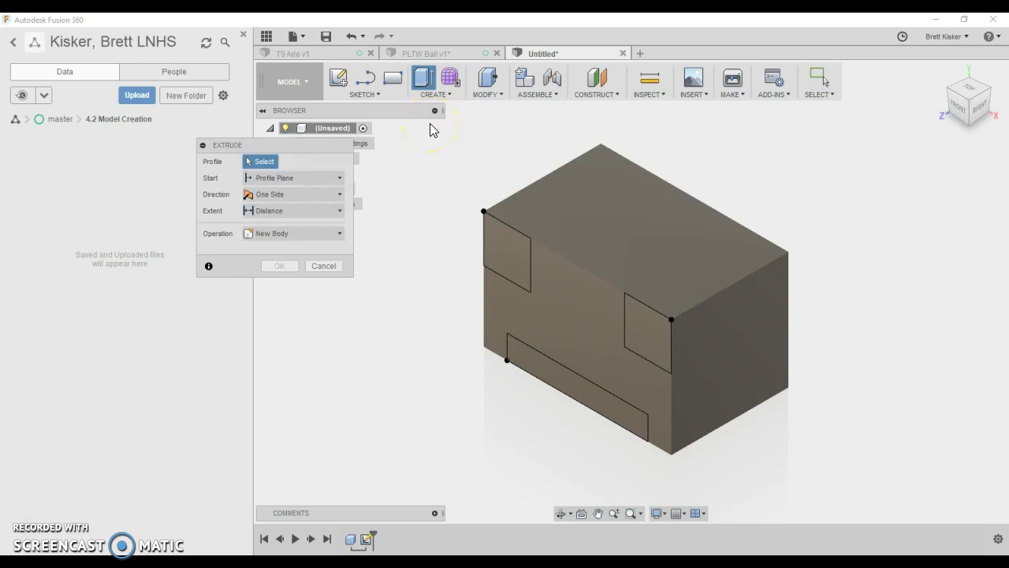
pyautogui.click(498, 249)
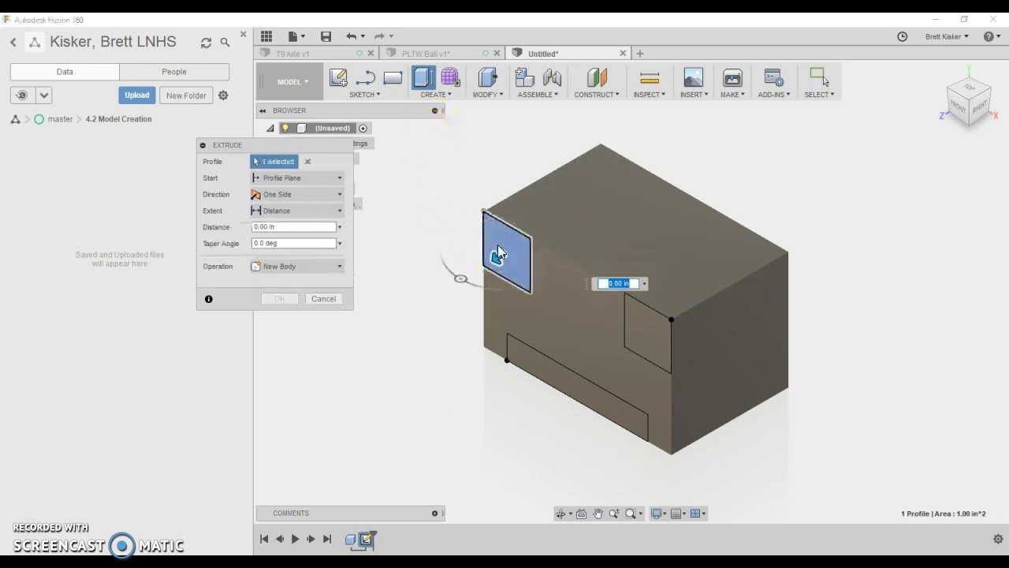
pyautogui.click(643, 342)
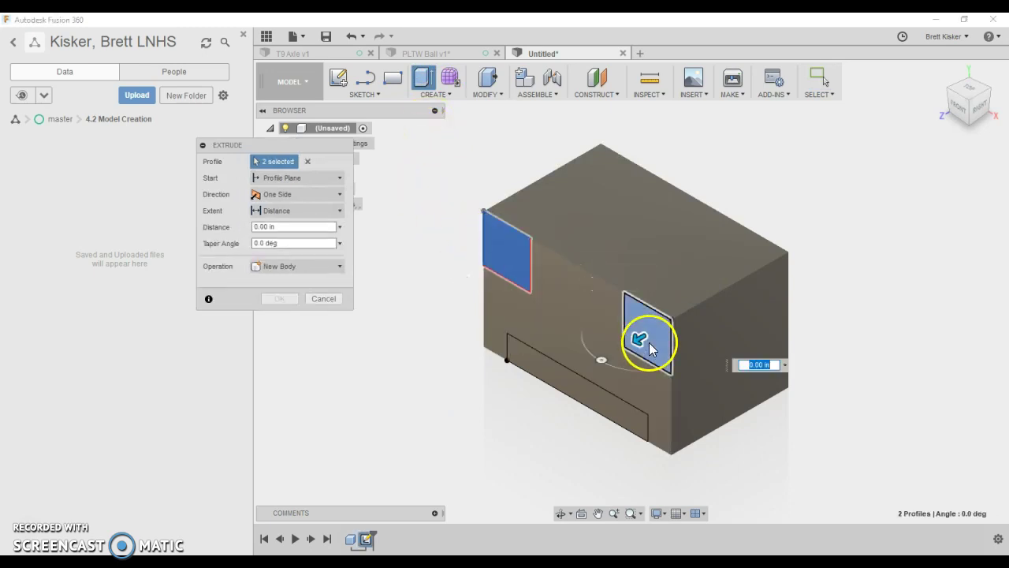
pyautogui.click(569, 391)
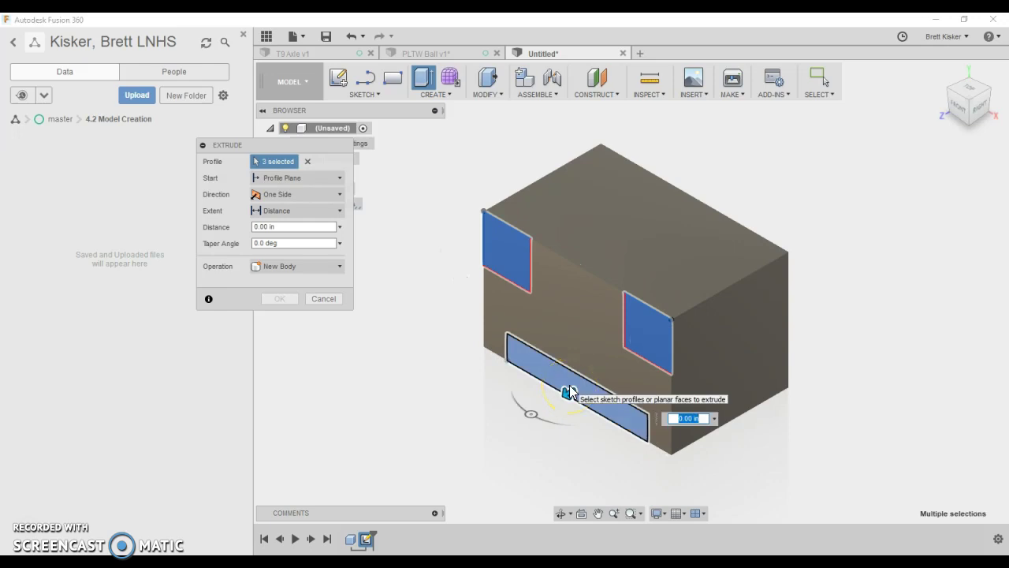
# Step: Set the extrude to One Side with the Cut operation
pyautogui.click(270, 197)
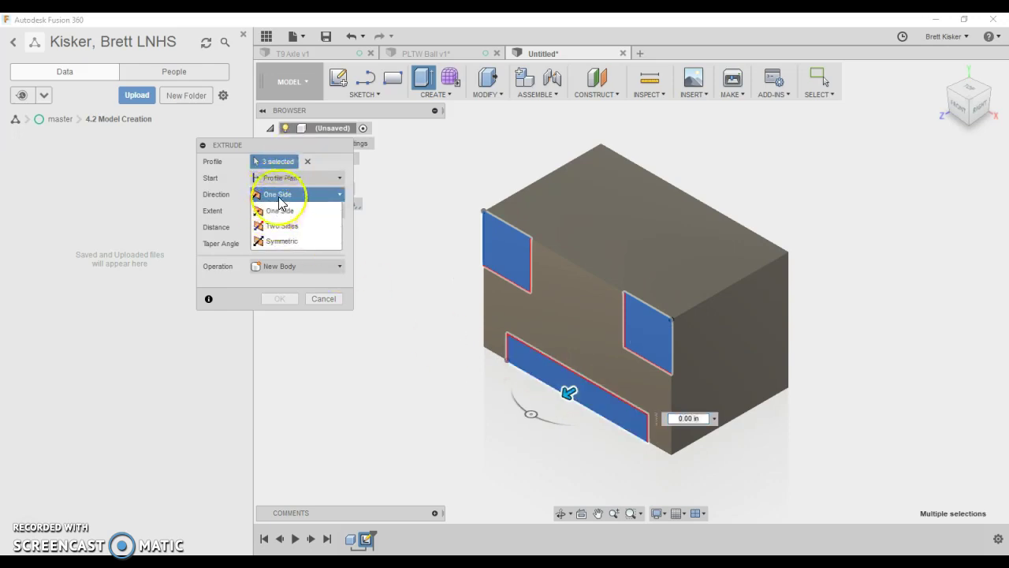
pyautogui.click(278, 196)
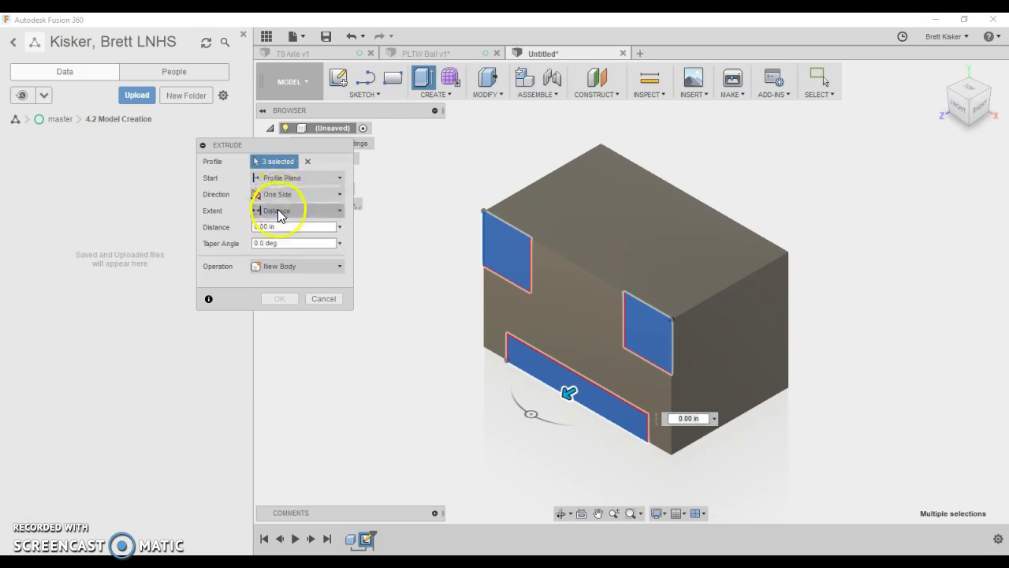
pyautogui.click(303, 267)
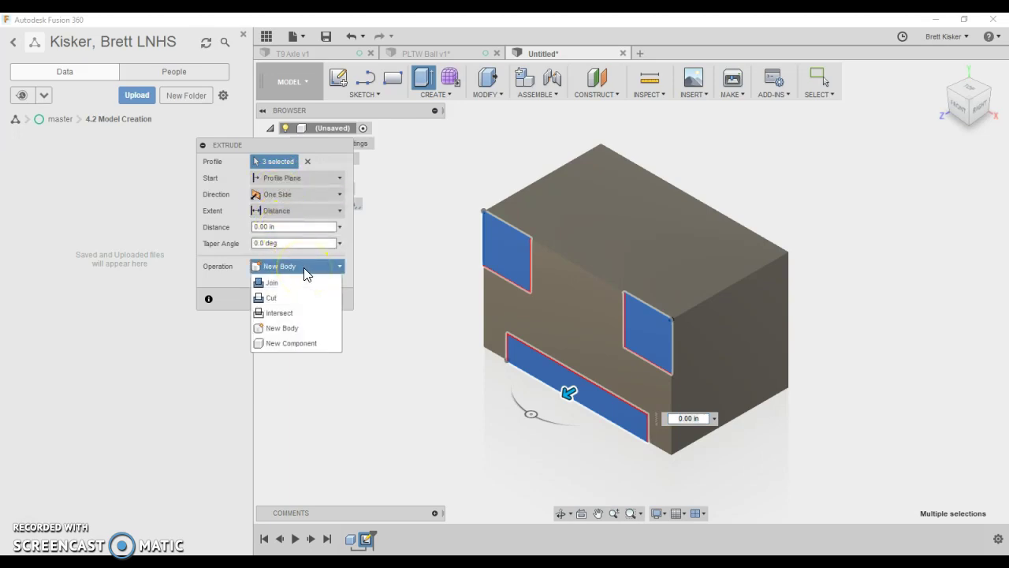
pyautogui.click(273, 299)
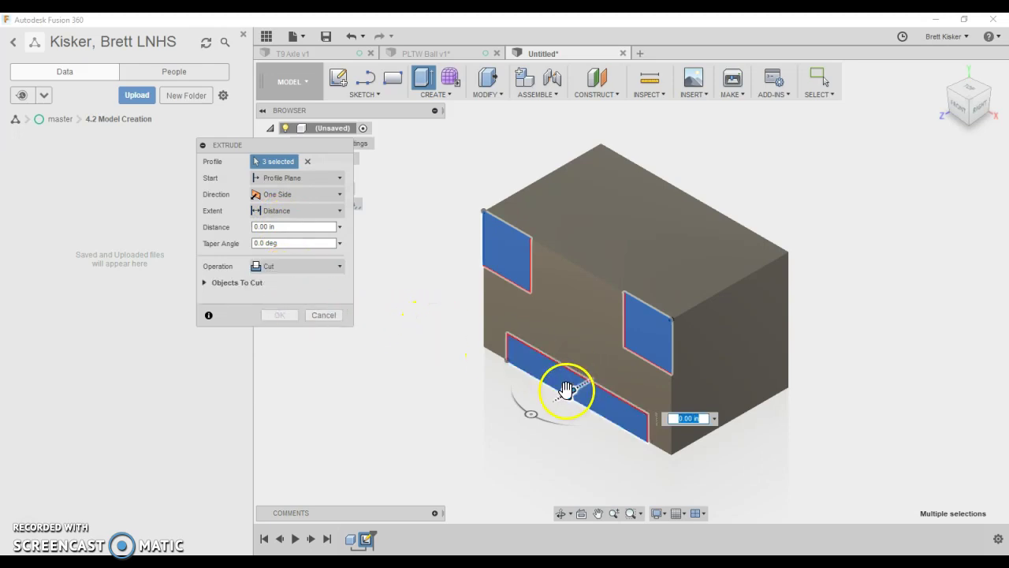
# Step: Cut the three notch rectangles through the entire block with the extent set to All
pyautogui.moveTo(570, 389); pyautogui.dragTo(797, 245)
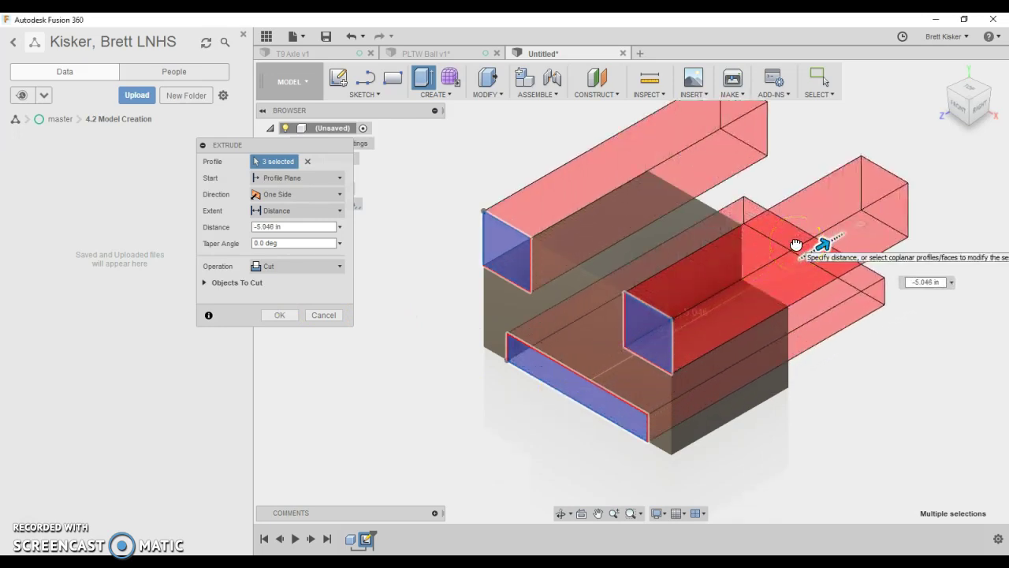
pyautogui.click(926, 282)
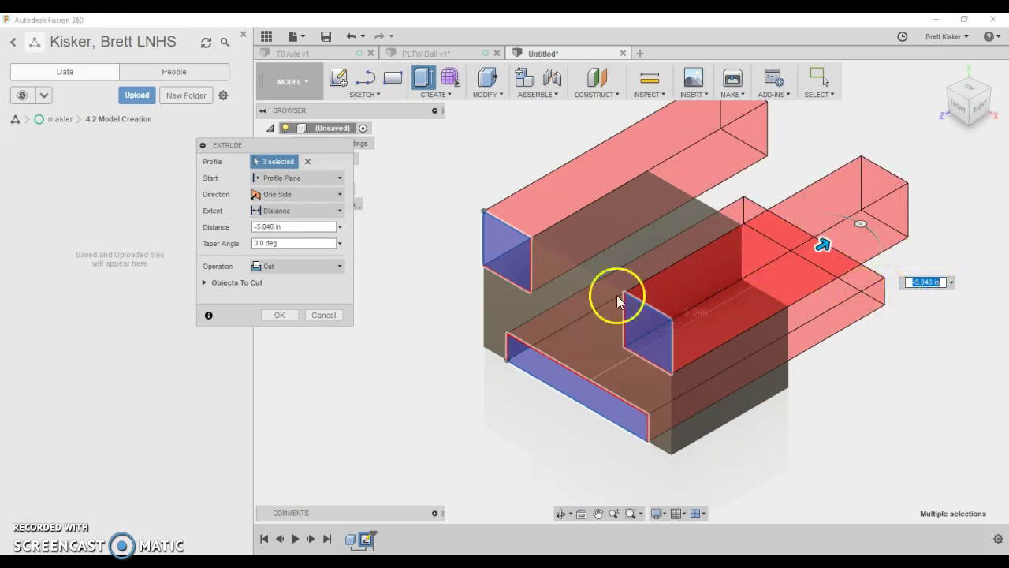
pyautogui.click(334, 212)
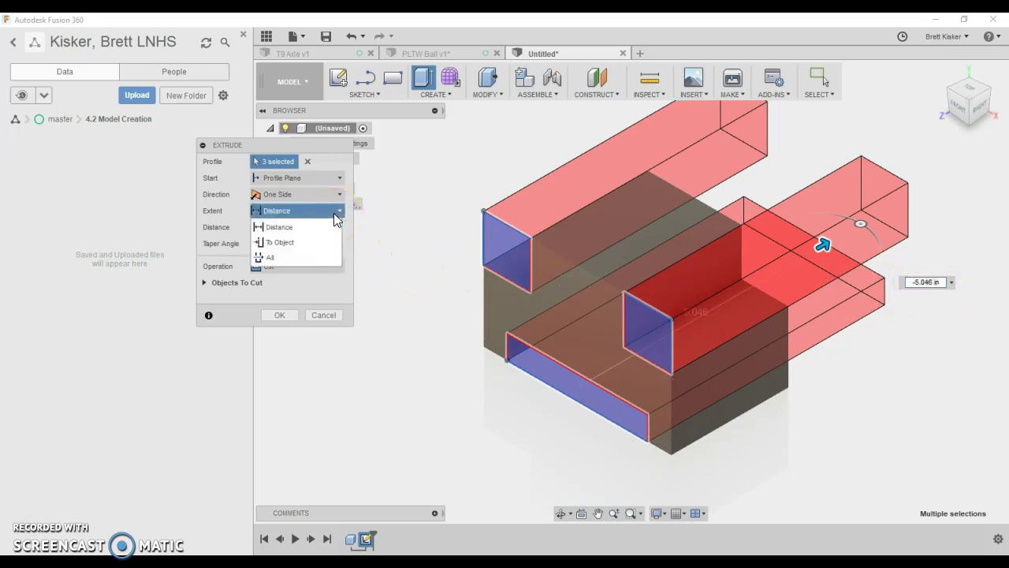
pyautogui.click(270, 258)
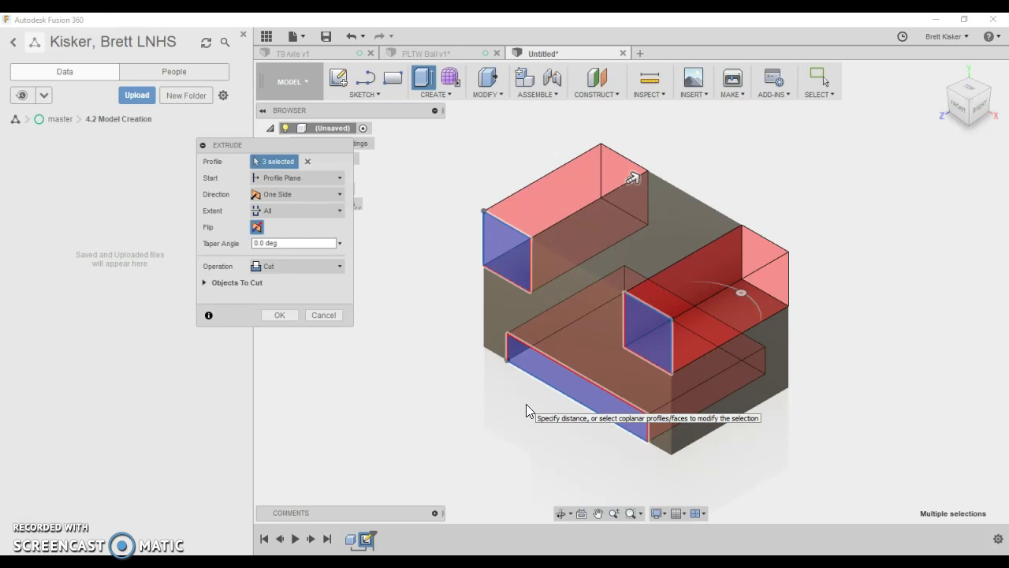
pyautogui.click(525, 367)
pyautogui.click(282, 315)
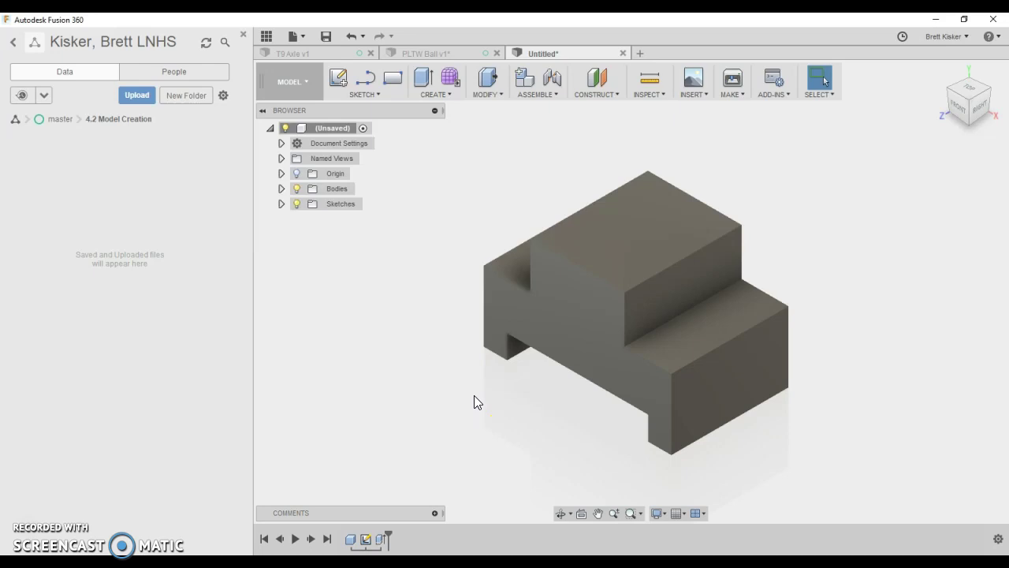
pyautogui.hotkey('alt', 'Tab')
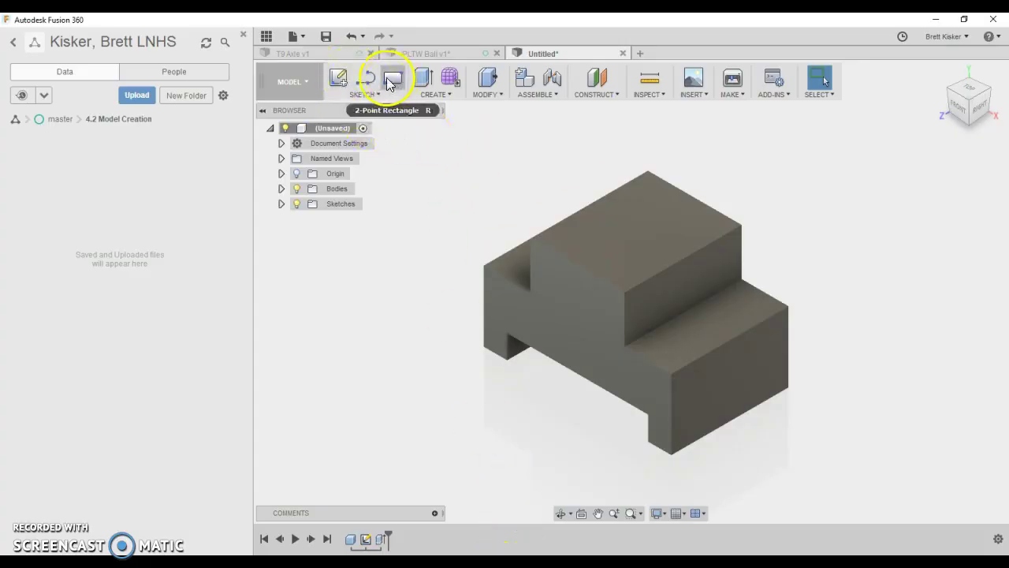
# Step: Sketch a 1.50 × 0.25 rectangle on the block's side face
pyautogui.click(335, 78)
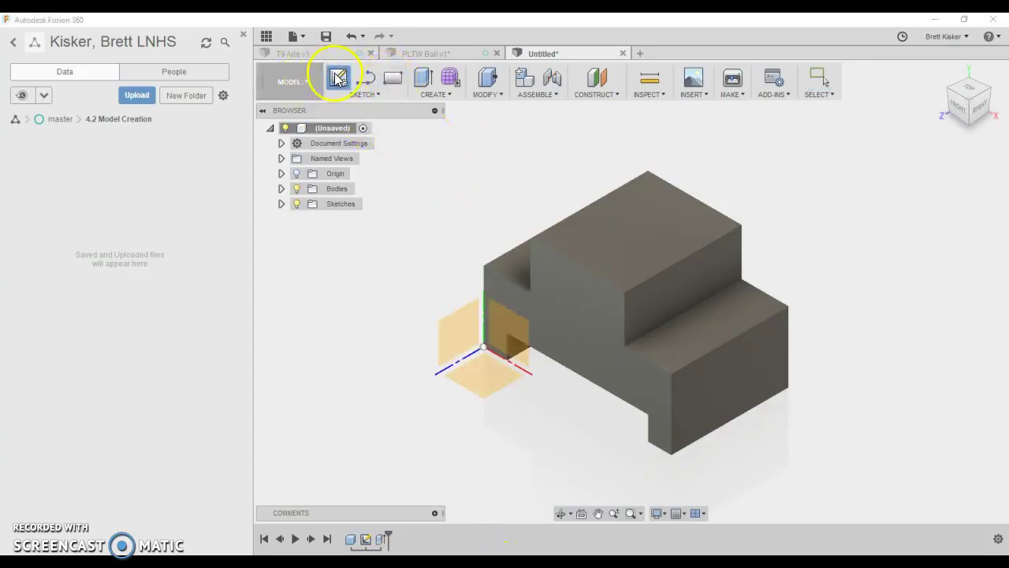
pyautogui.click(741, 396)
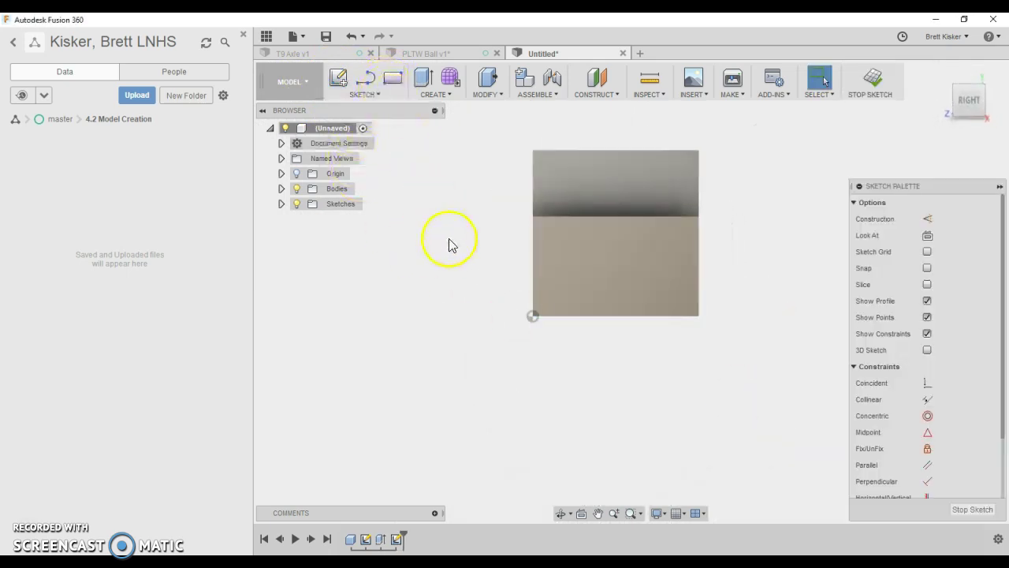
pyautogui.press('r')
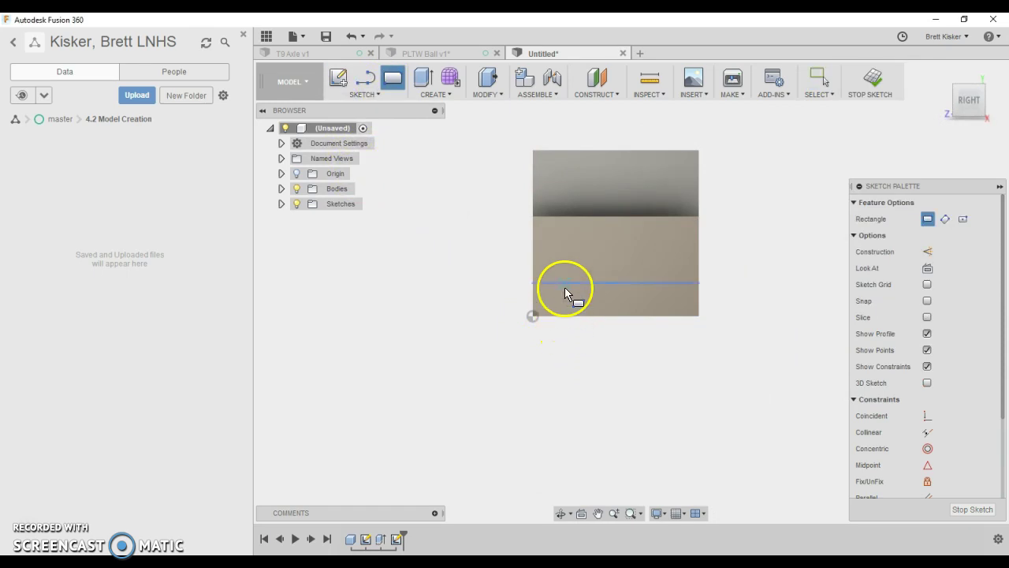
pyautogui.click(576, 270)
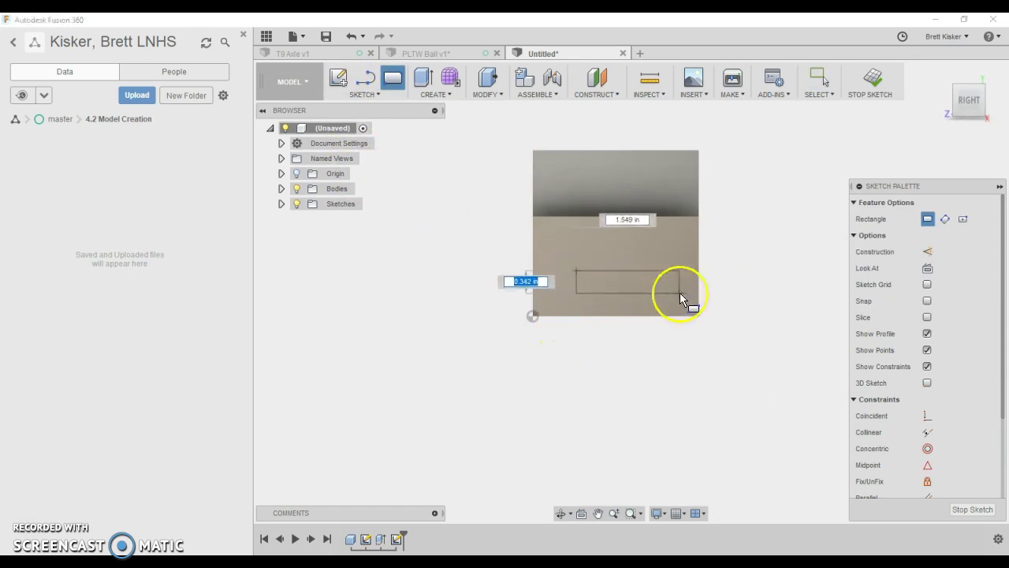
pyautogui.write('.25')
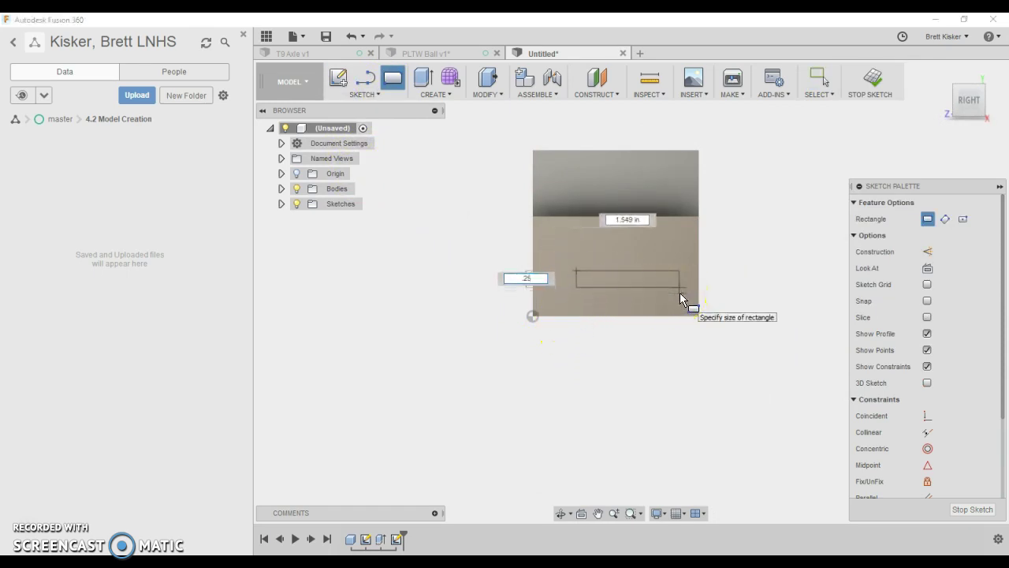
pyautogui.press('Tab')
pyautogui.write('1.5')
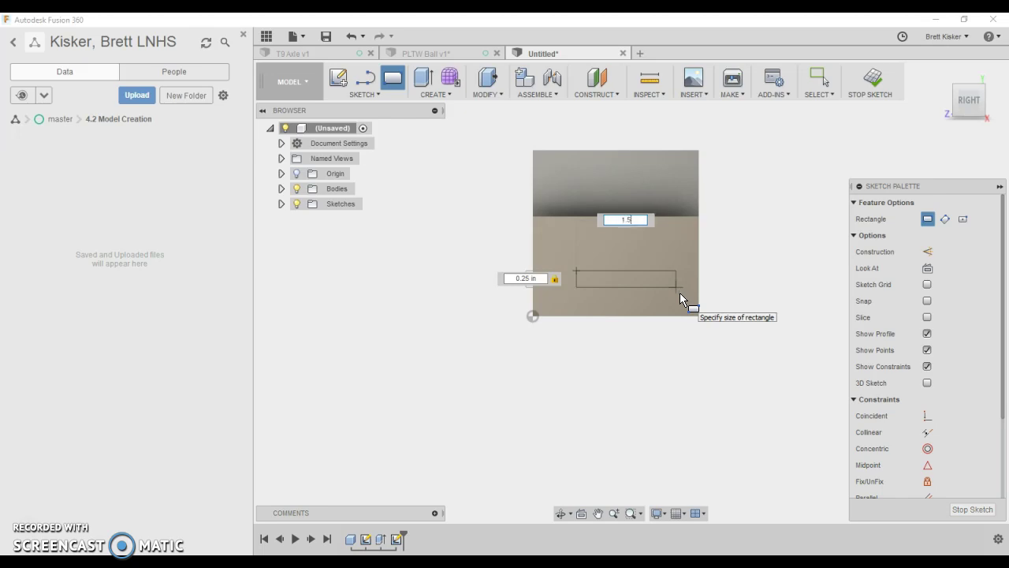
pyautogui.press('Return')
# Step: Nudge the tab rectangle slightly down and left on the side face
pyautogui.press('Escape')
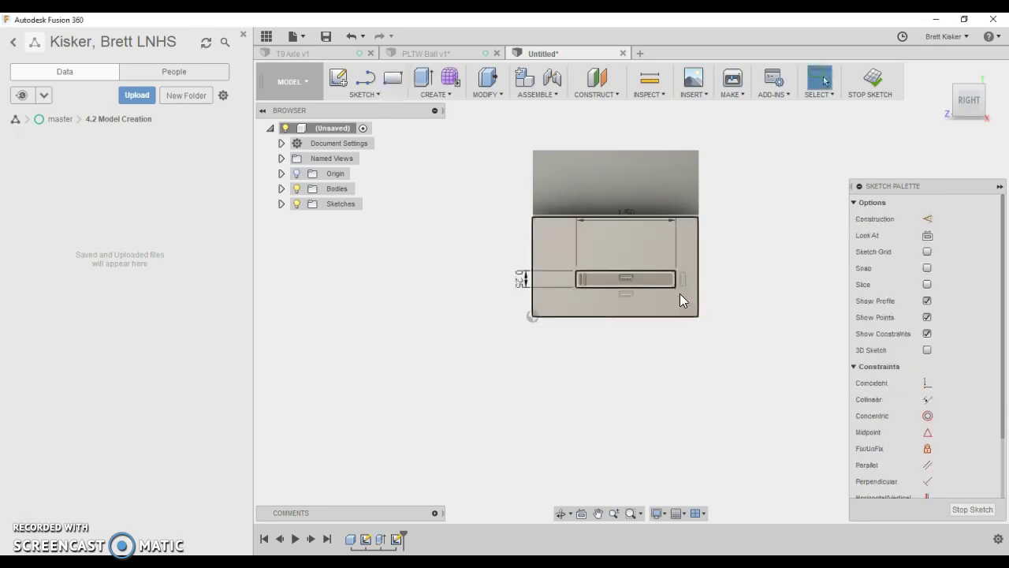
pyautogui.click(522, 261)
pyautogui.click(462, 354)
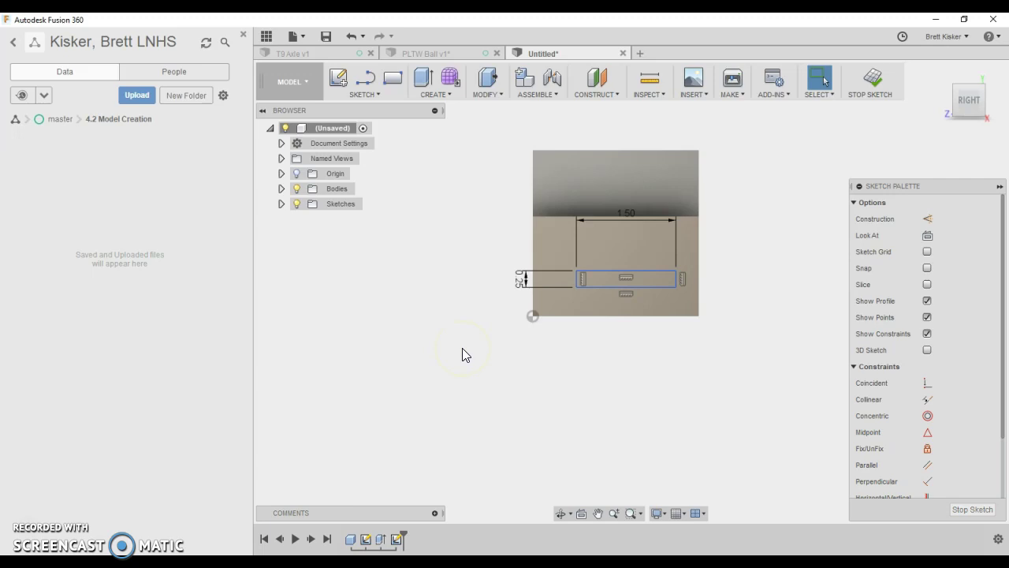
pyautogui.moveTo(581, 277)
pyautogui.mouseDown()
pyautogui.moveTo(592, 277)
pyautogui.moveTo(558, 354)
pyautogui.moveTo(553, 222)
pyautogui.moveTo(650, 197)
pyautogui.moveTo(582, 256)
pyautogui.moveTo(591, 282)
pyautogui.moveTo(586, 271)
pyautogui.mouseUp()
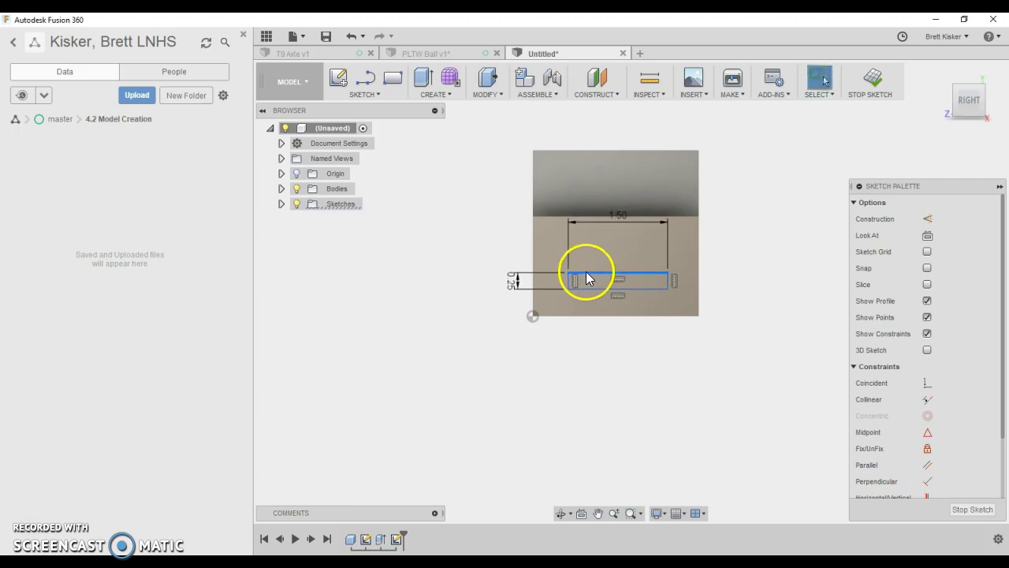
# Step: Switch to Photos to view the 4.1 Part 1.png reference drawing
pyautogui.hotkey('alt', 'Tab')
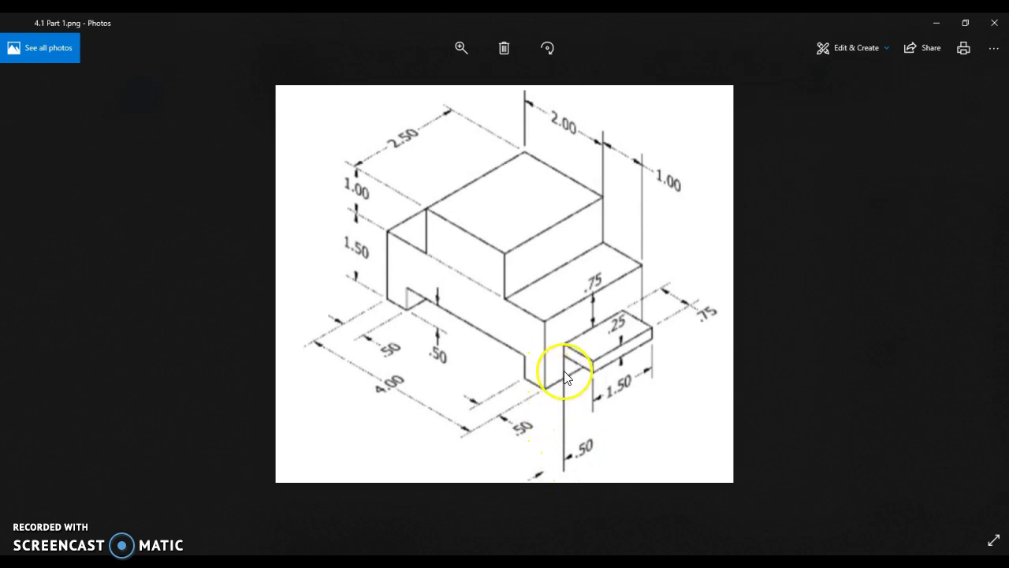
# Step: Back in Fusion 360, dimension the tab rectangle's left edge 0.50 from the origin
pyautogui.hotkey('alt', 'Tab')
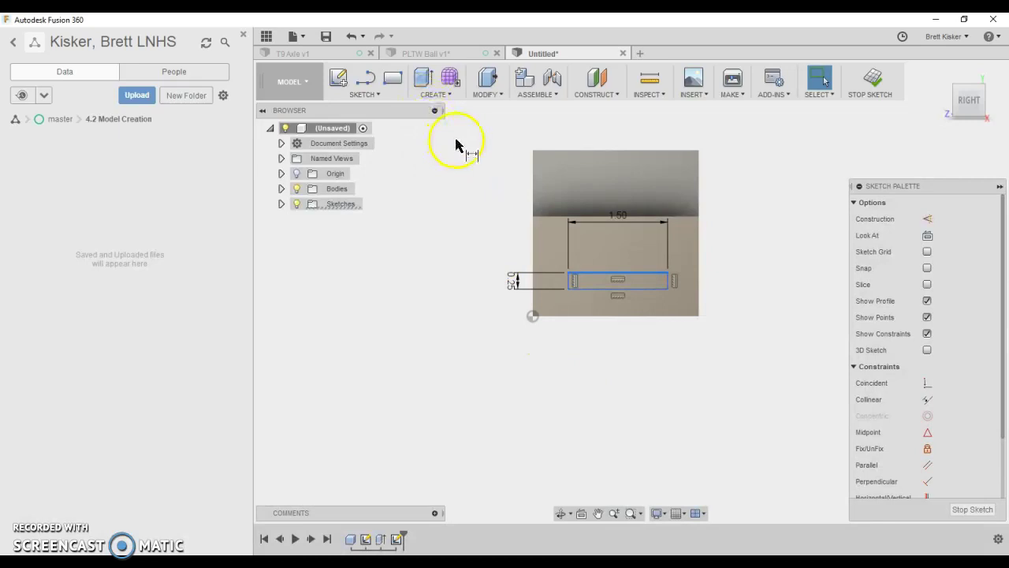
pyautogui.press('d')
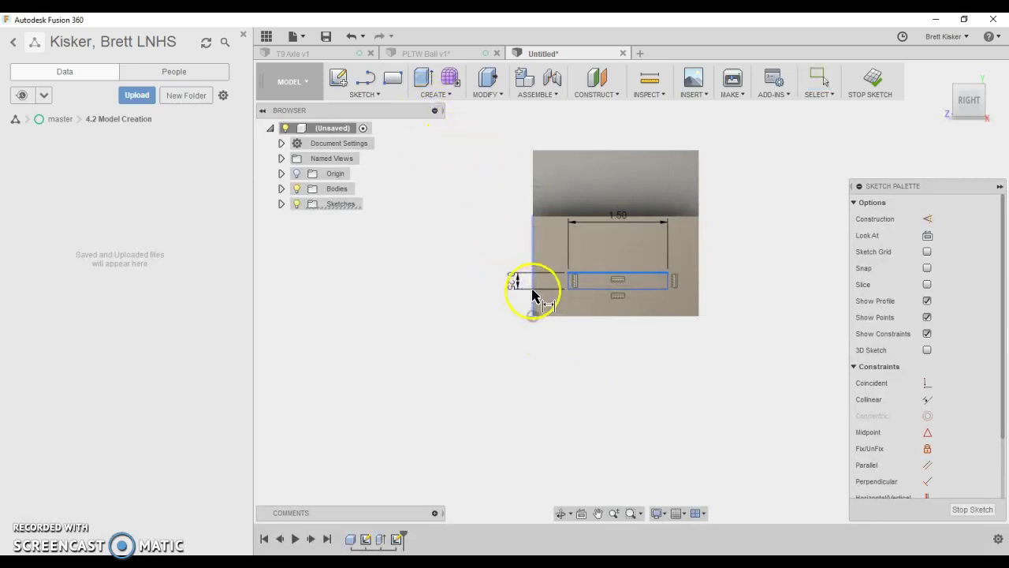
pyautogui.click(565, 284)
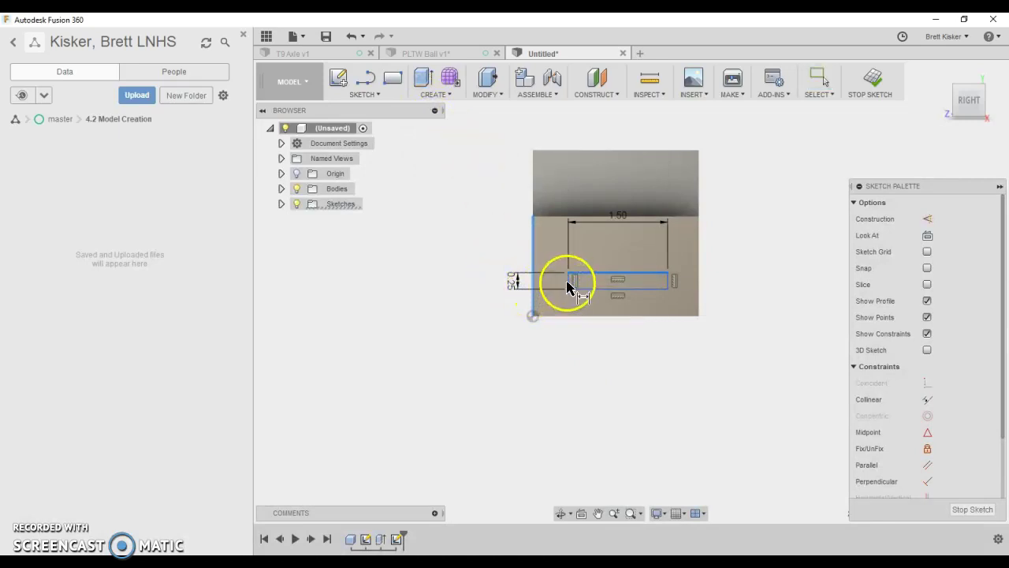
pyautogui.click(533, 317)
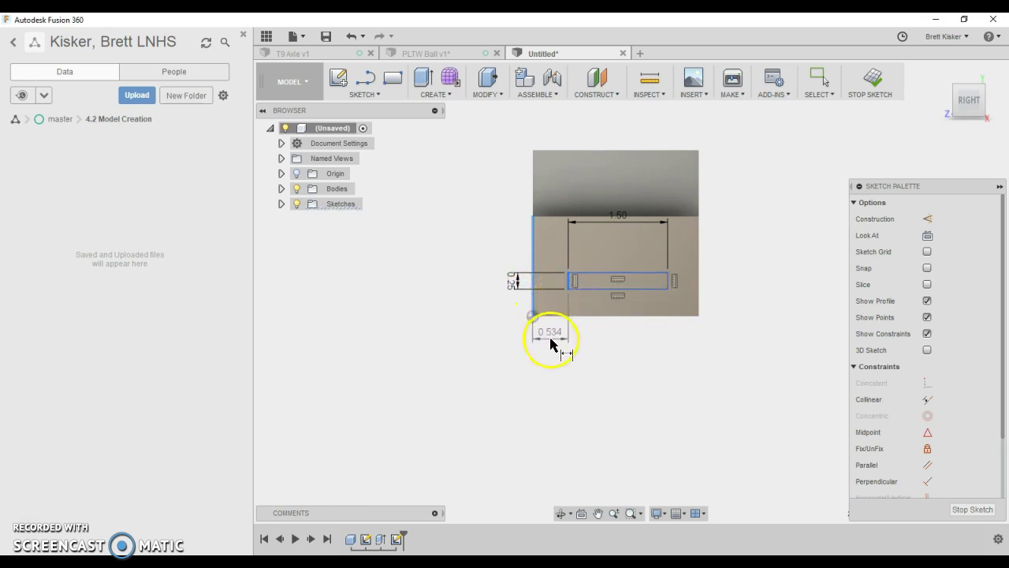
pyautogui.click(552, 340)
pyautogui.write('.5')
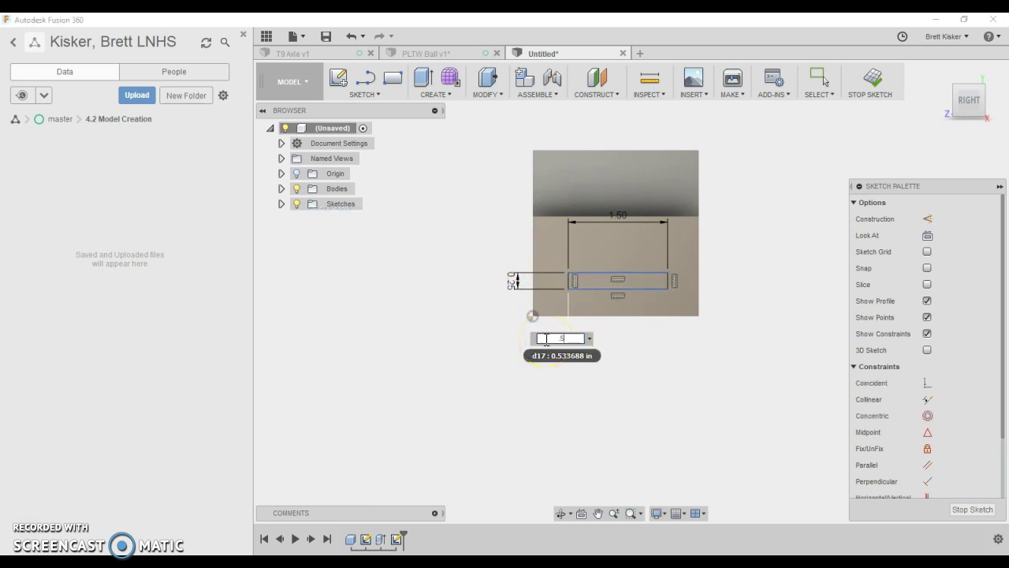
pyautogui.press('Return')
# Step: Dimension the tab rectangle's top edge 0.75 below the block's top edge
pyautogui.click(596, 218)
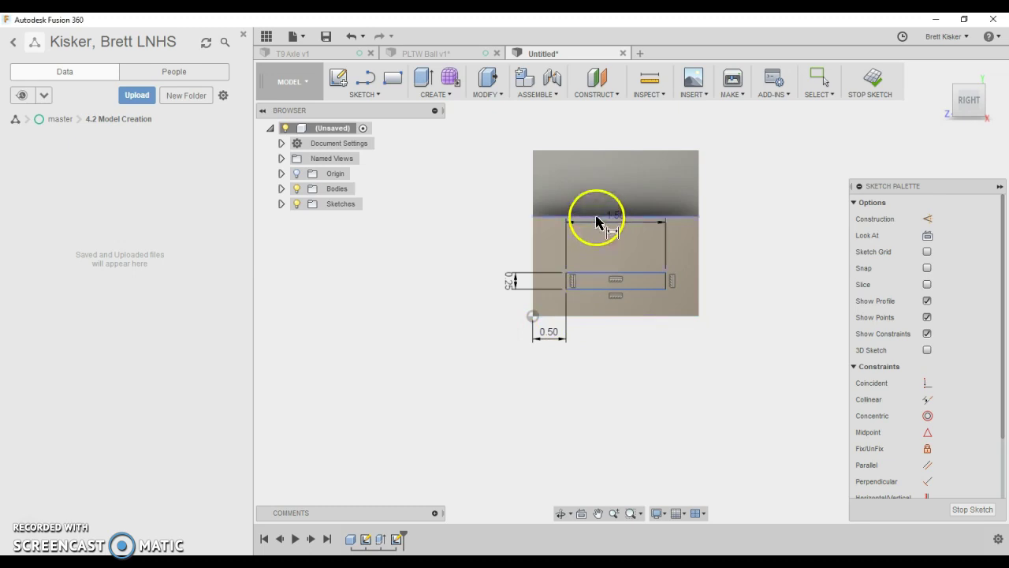
pyautogui.click(609, 272)
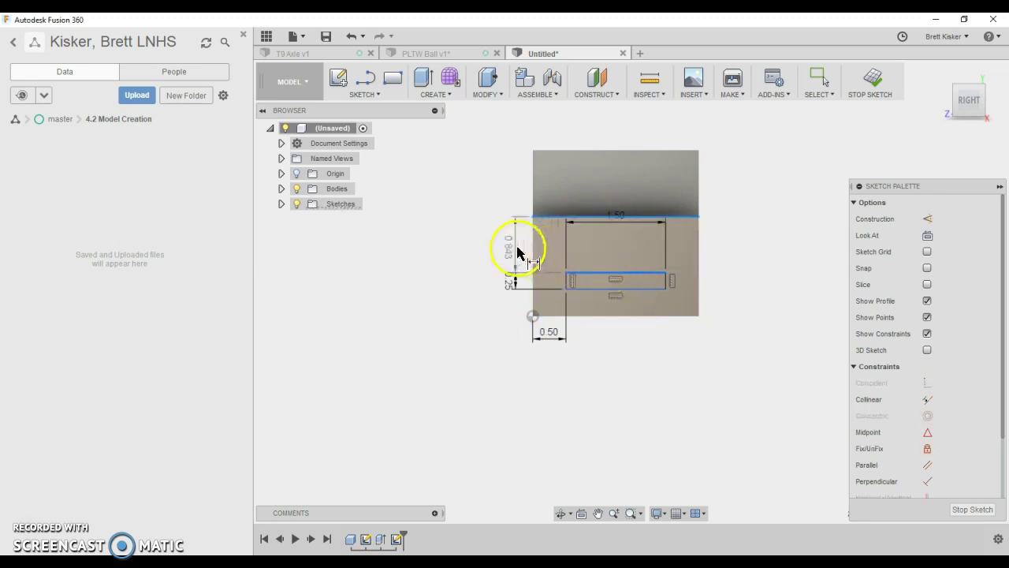
pyautogui.click(514, 244)
pyautogui.write('.75')
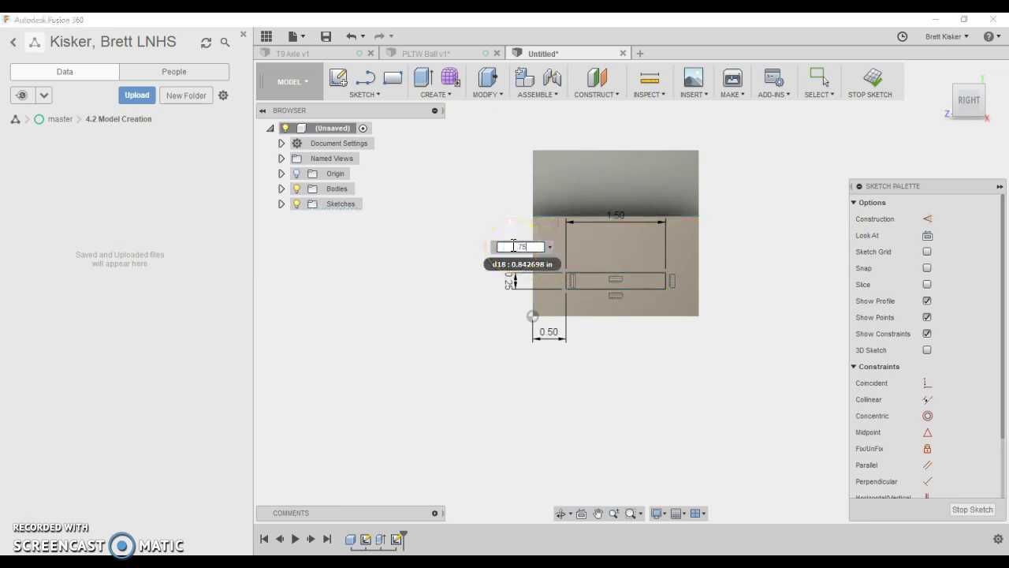
pyautogui.press('Return')
pyautogui.click(463, 326)
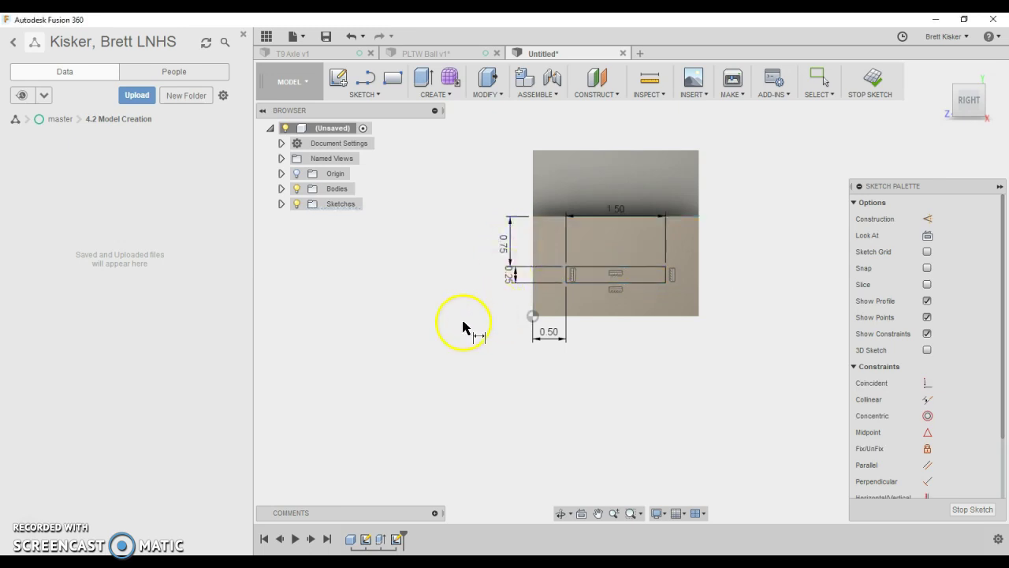
pyautogui.moveTo(463, 326)
pyautogui.mouseDown()
pyautogui.moveTo(649, 265)
pyautogui.moveTo(595, 255)
pyautogui.moveTo(566, 310)
pyautogui.mouseUp()
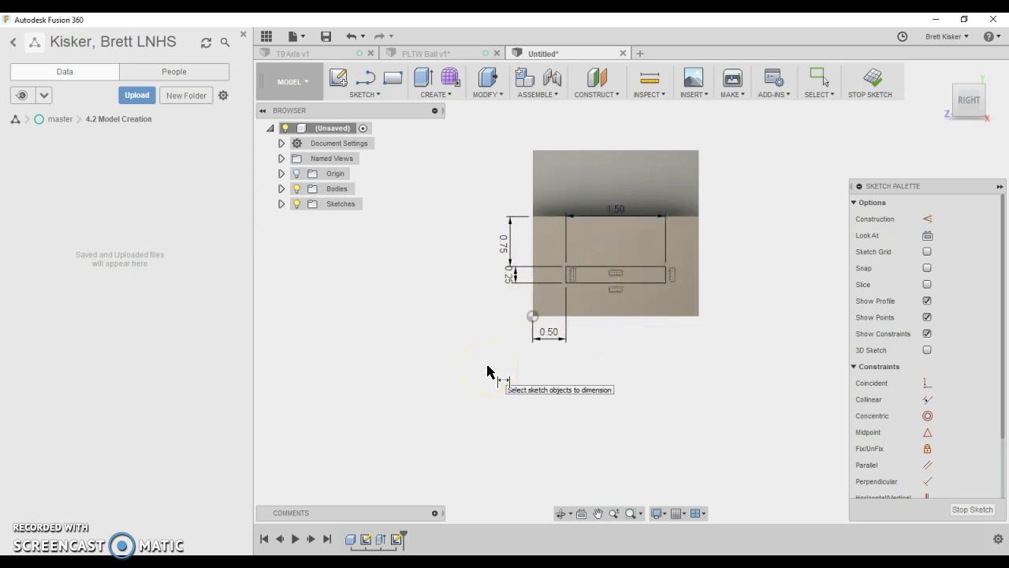
pyautogui.press('Escape')
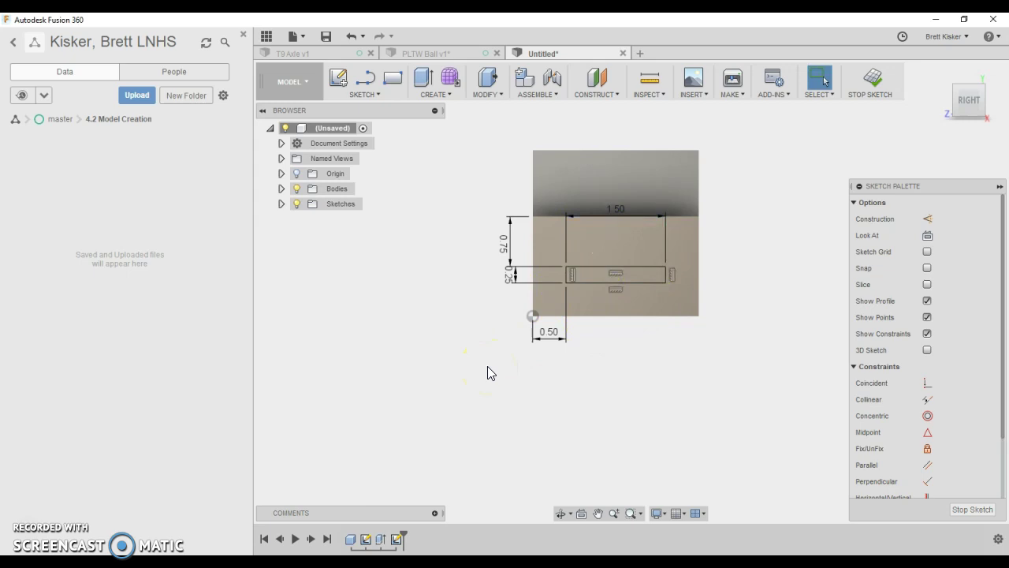
# Step: Finish the sketch, select the tab rectangle, and switch back to the reference drawing
pyautogui.click(867, 78)
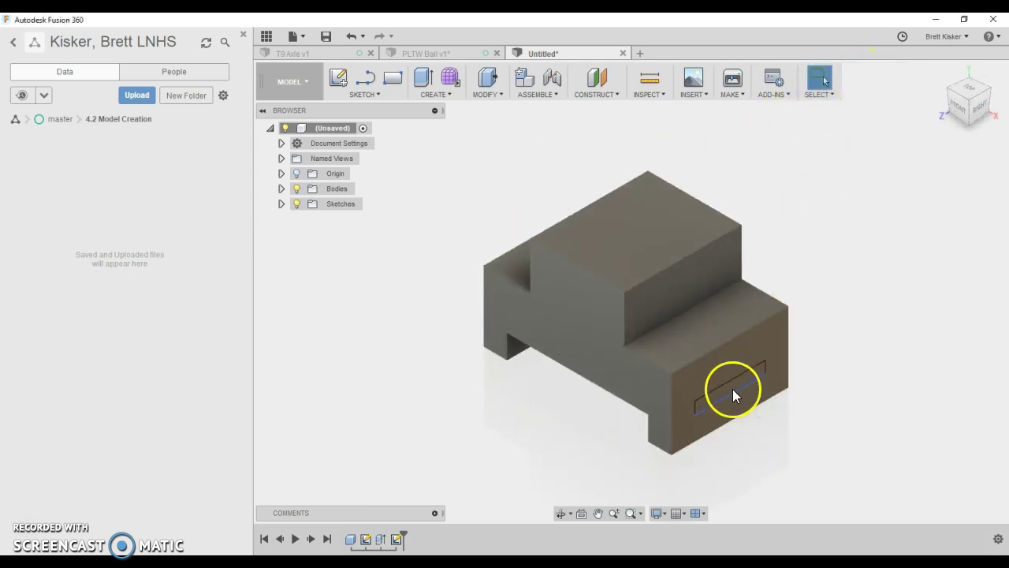
pyautogui.click(733, 388)
pyautogui.hotkey('alt', 'Tab')
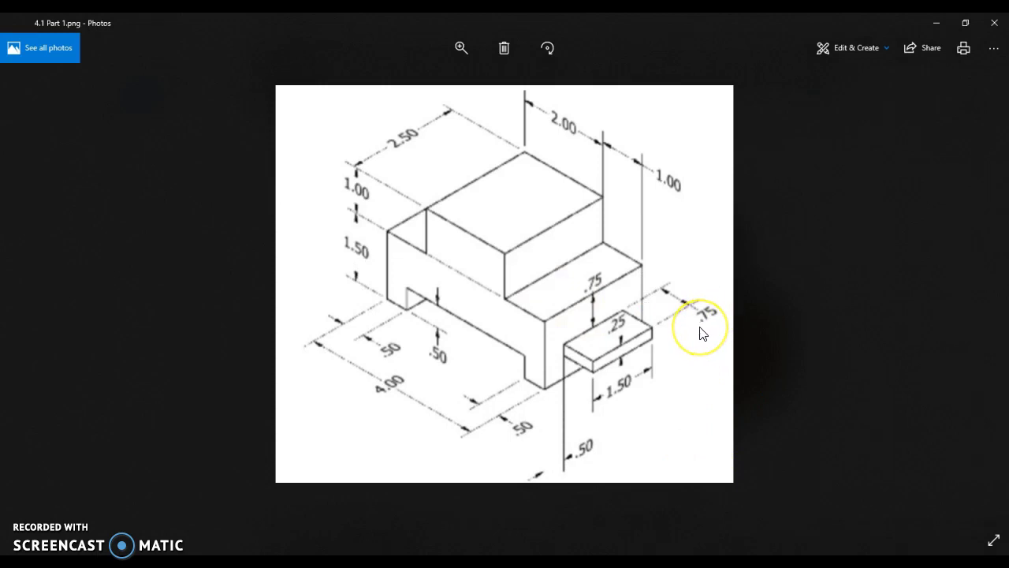
# Step: Extrude the tab rectangle 0.75 in out from the block's side as a Join
pyautogui.hotkey('alt', 'Tab')
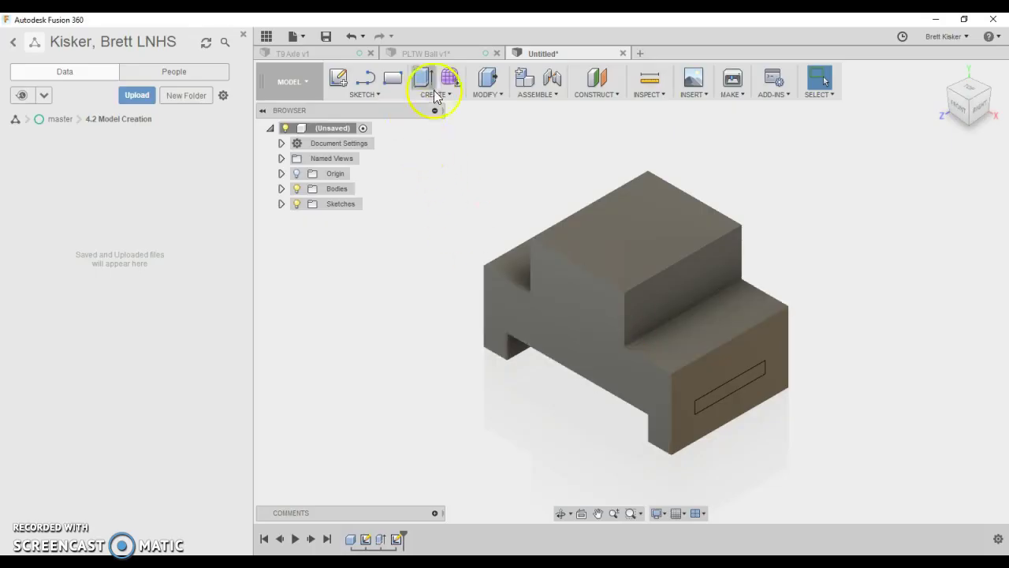
pyautogui.click(454, 94)
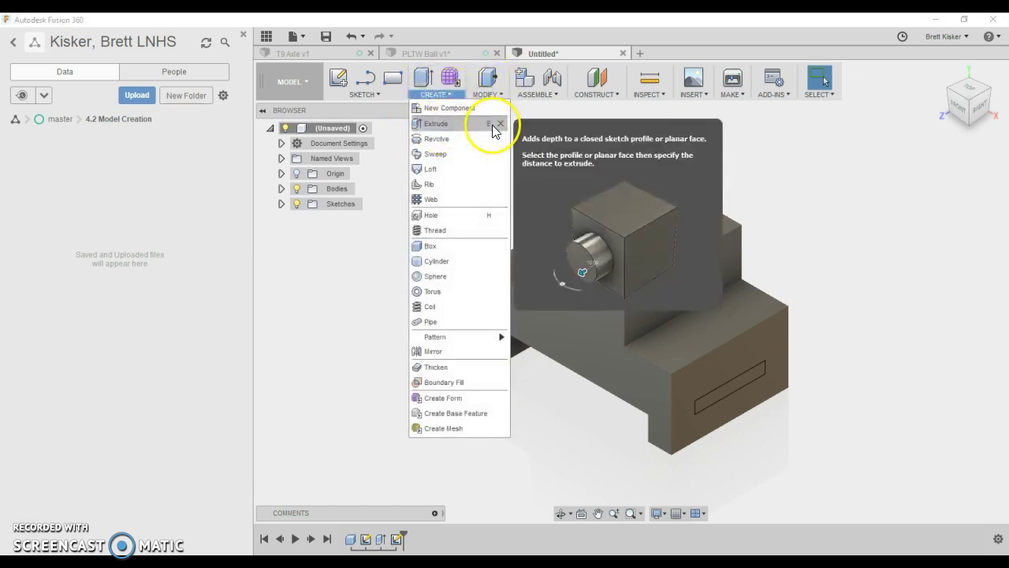
pyautogui.click(904, 237)
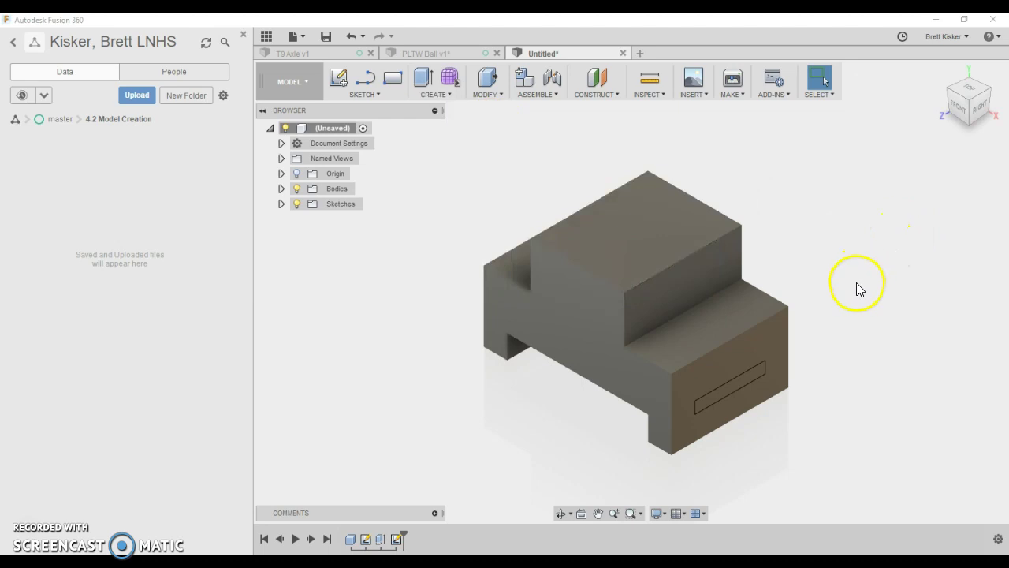
pyautogui.press('e')
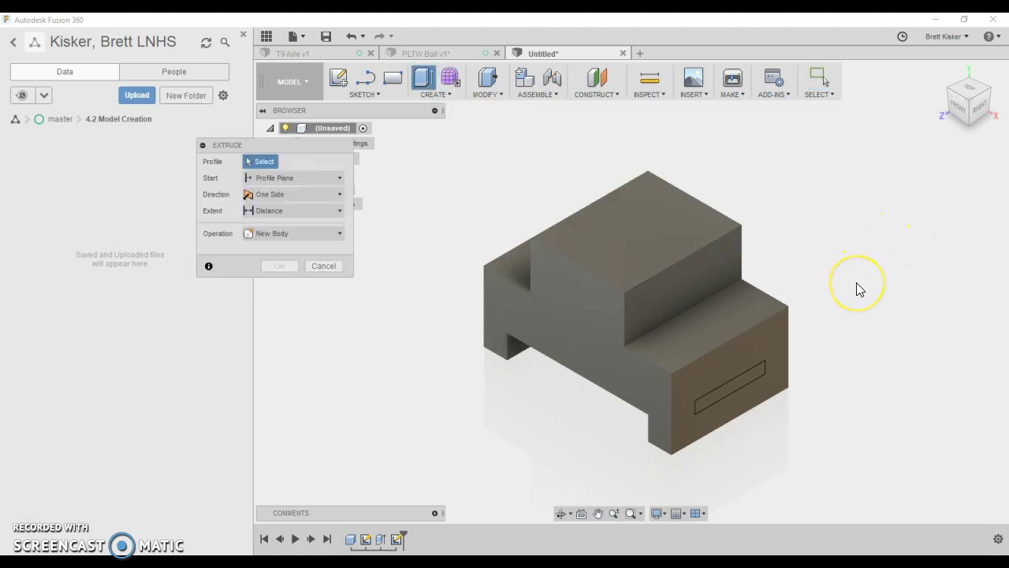
pyautogui.click(752, 379)
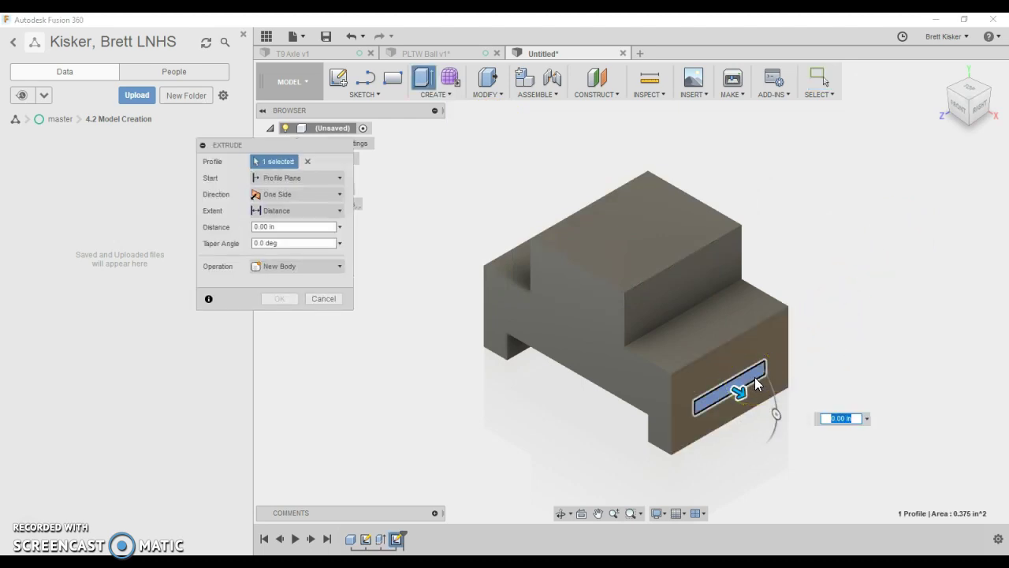
pyautogui.write('.75')
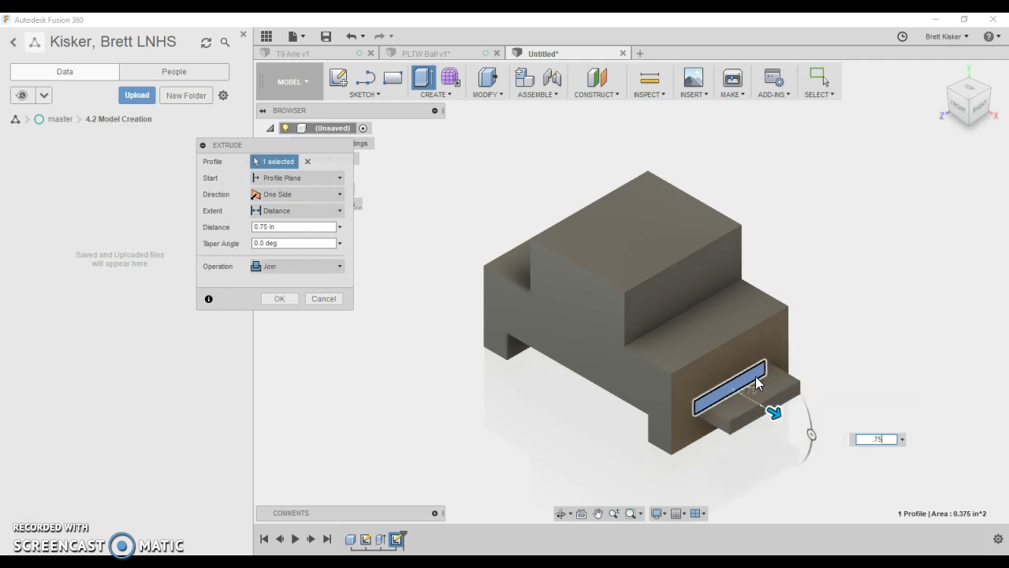
pyautogui.click(652, 426)
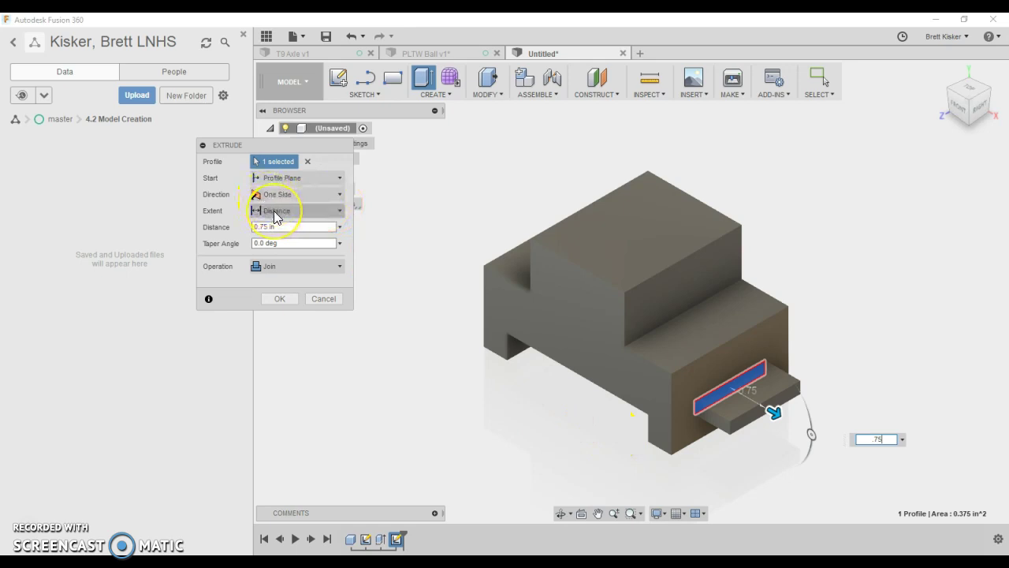
pyautogui.click(272, 267)
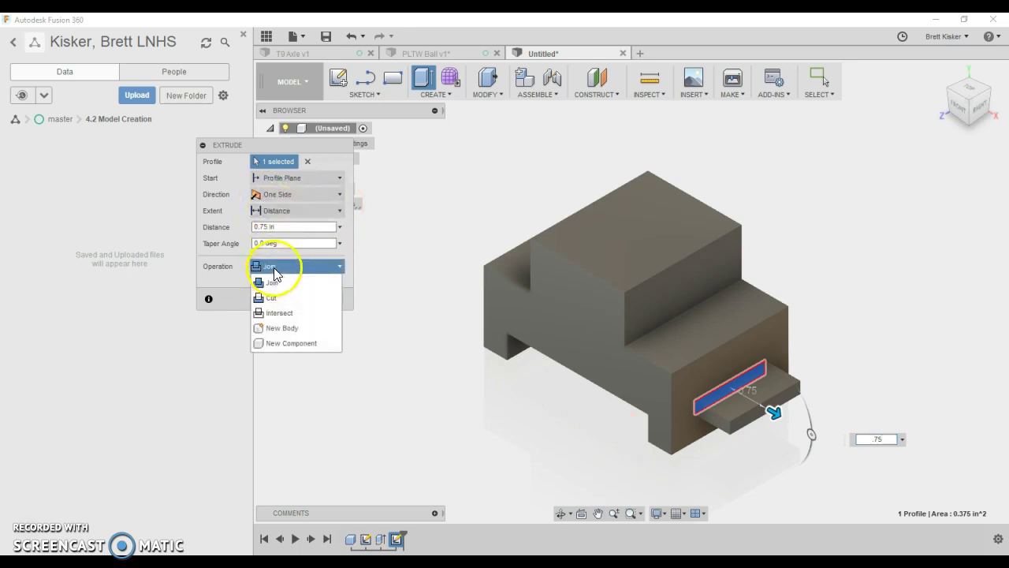
pyautogui.click(273, 281)
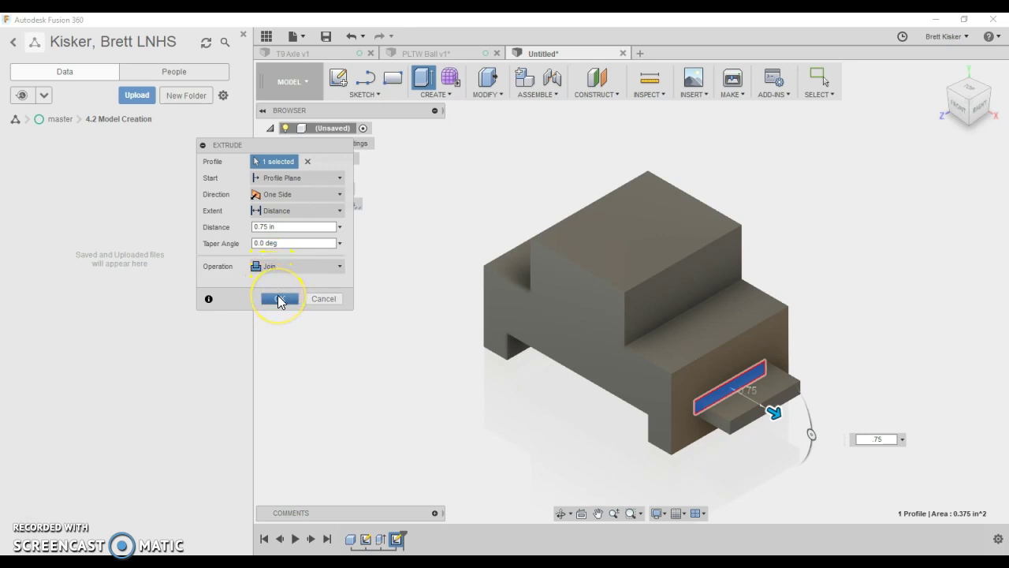
pyautogui.click(277, 298)
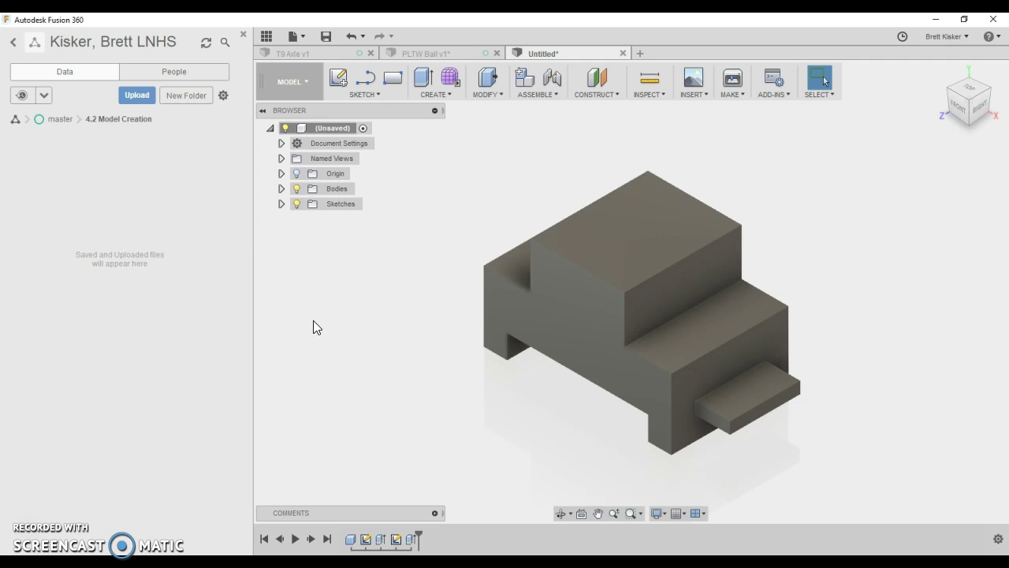
# Step: Save the design as '4.1 Part 1' in the 4.2 Model Creation folder
pyautogui.click(325, 35)
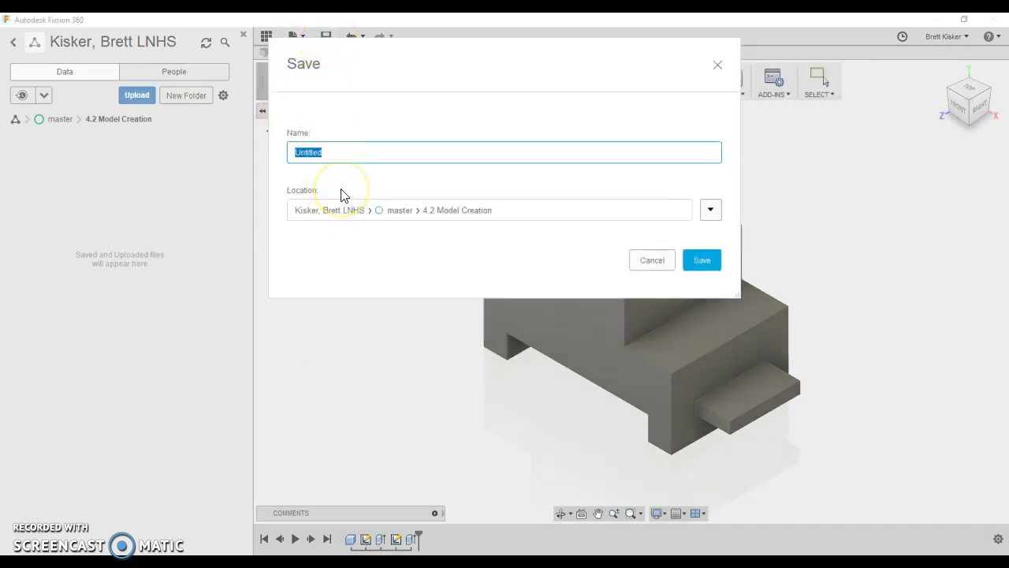
pyautogui.write('4.1 Part 1')
pyautogui.click(703, 257)
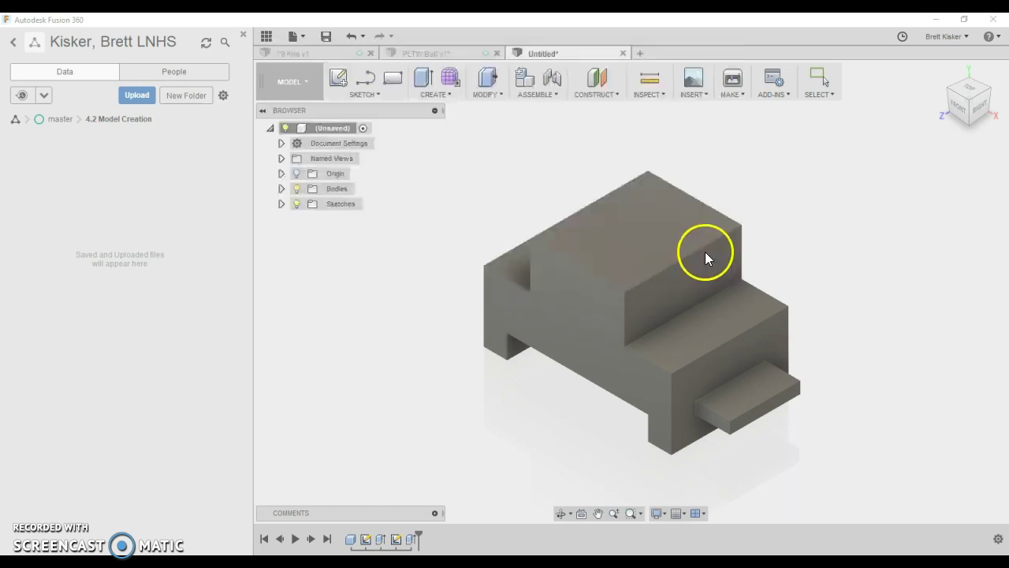